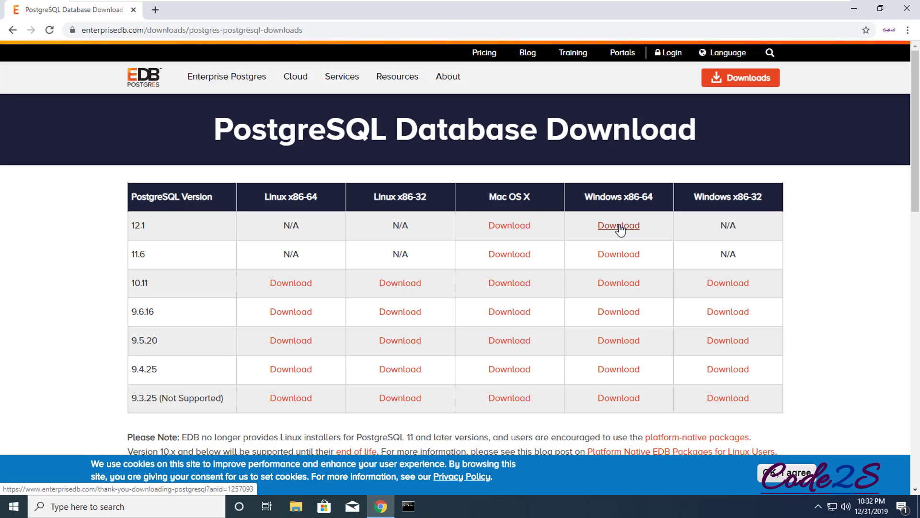
Download the PostgreSQL 12.1 Windows x86-64 installer, run it and allow it to make changes
click(619, 226)
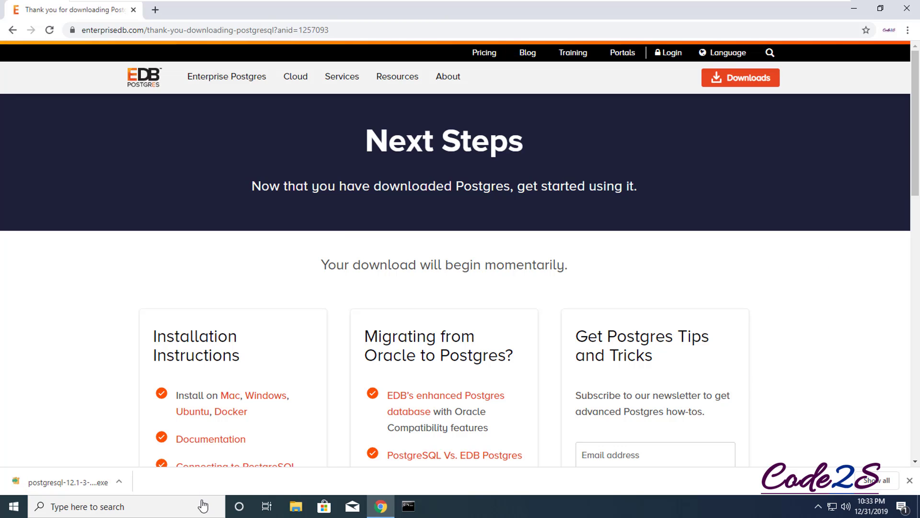
click(81, 482)
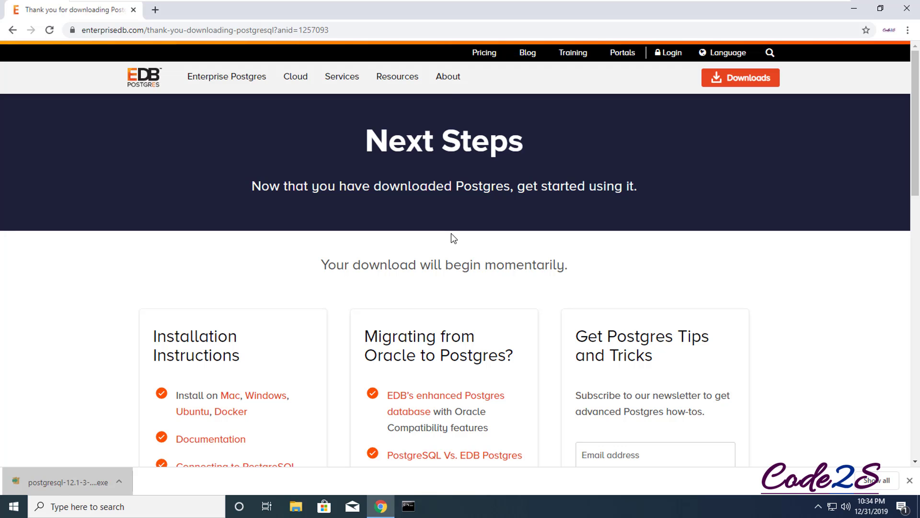
click(409, 331)
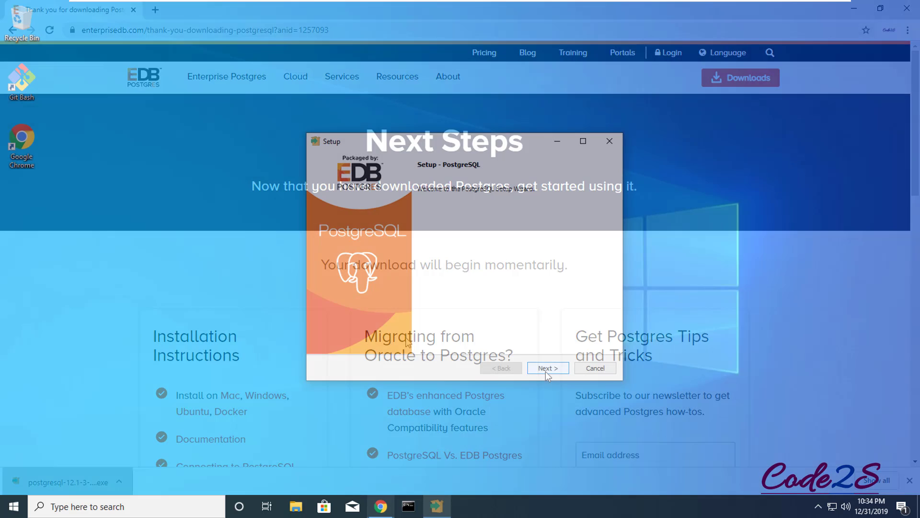
Accept the default install directory, all four components and data directory C:\Program Files\PostgreSQL\12\data
click(547, 368)
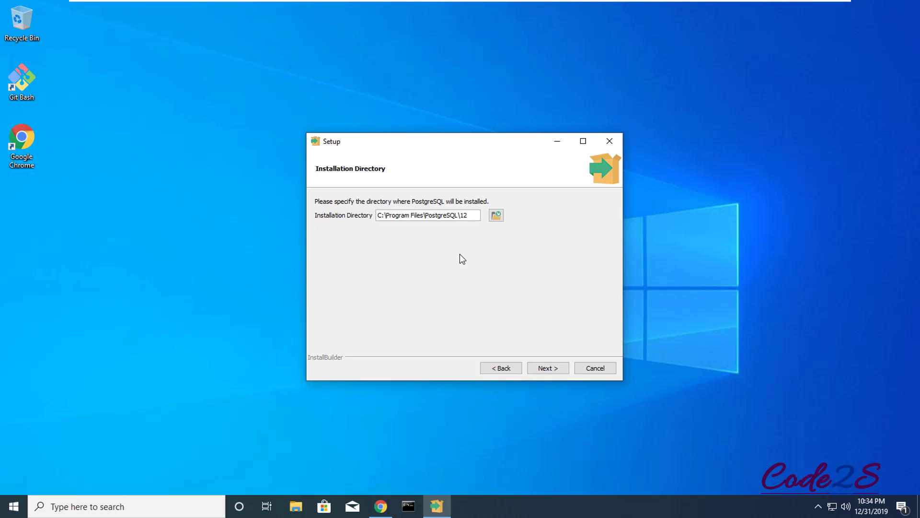
click(547, 371)
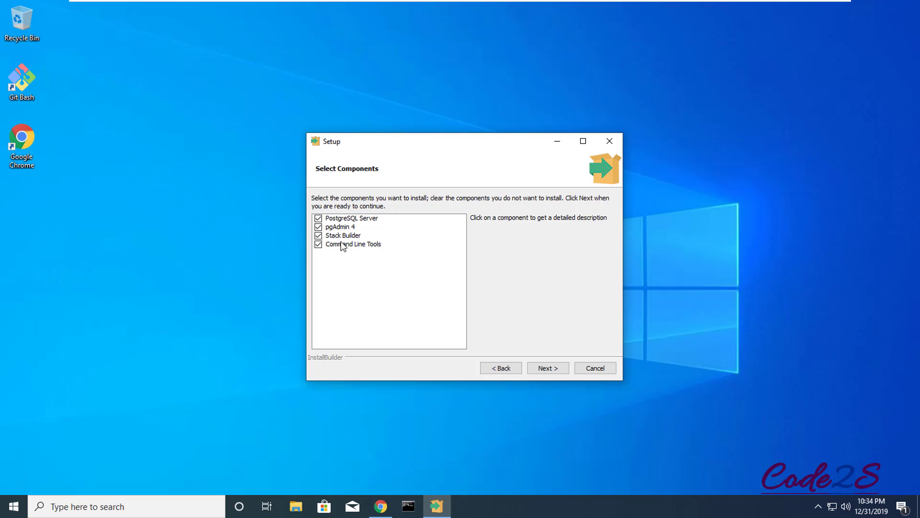
click(346, 229)
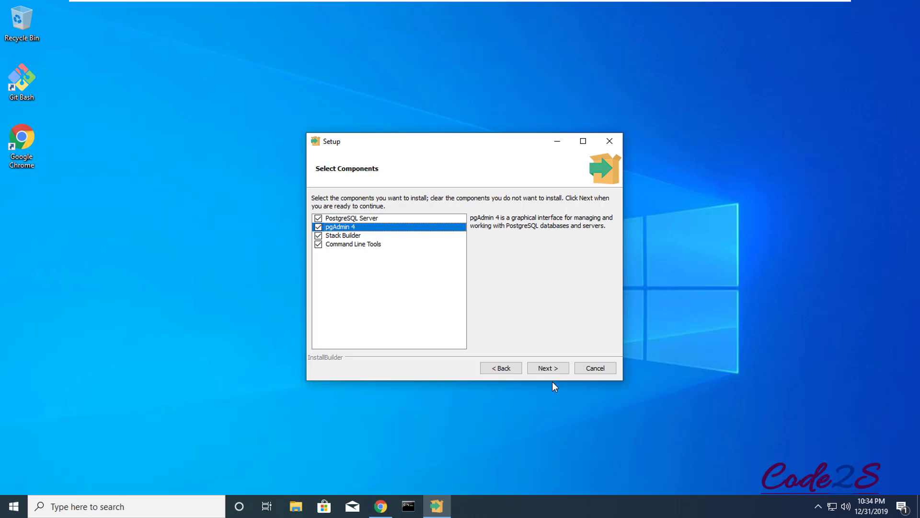
click(548, 369)
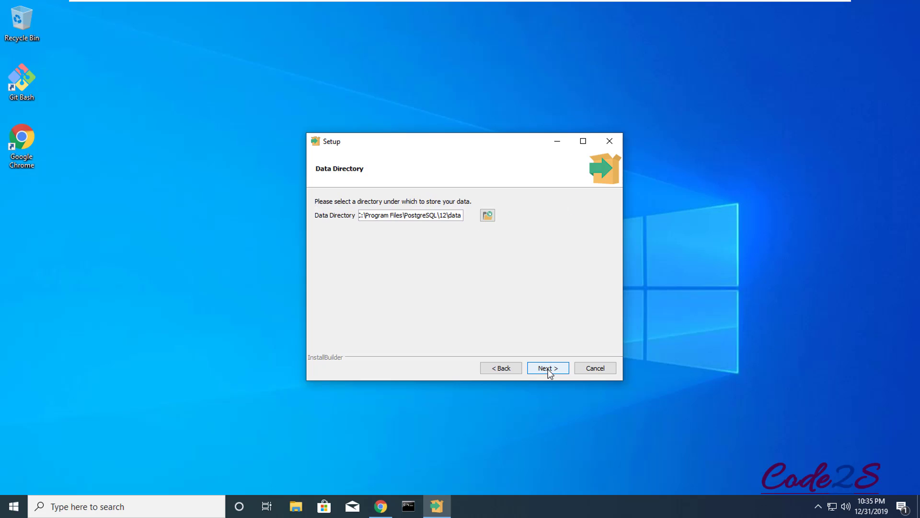
click(549, 369)
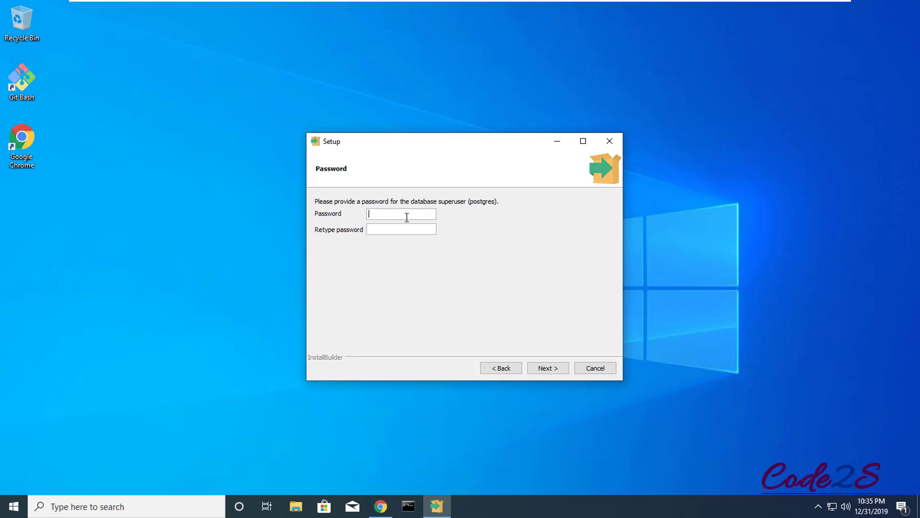
Enter the superuser password, keep port 5432 and leave the locale at [Default locale]
text(12345678)
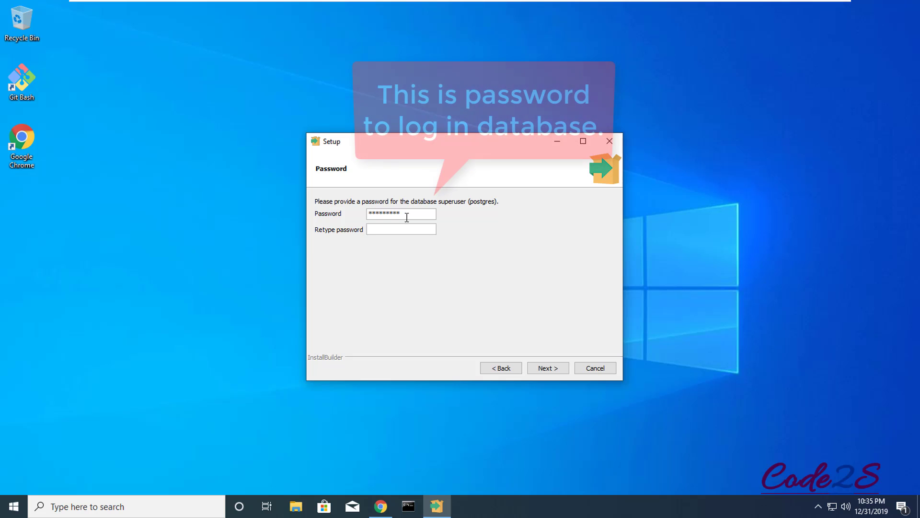
text(1234567890)
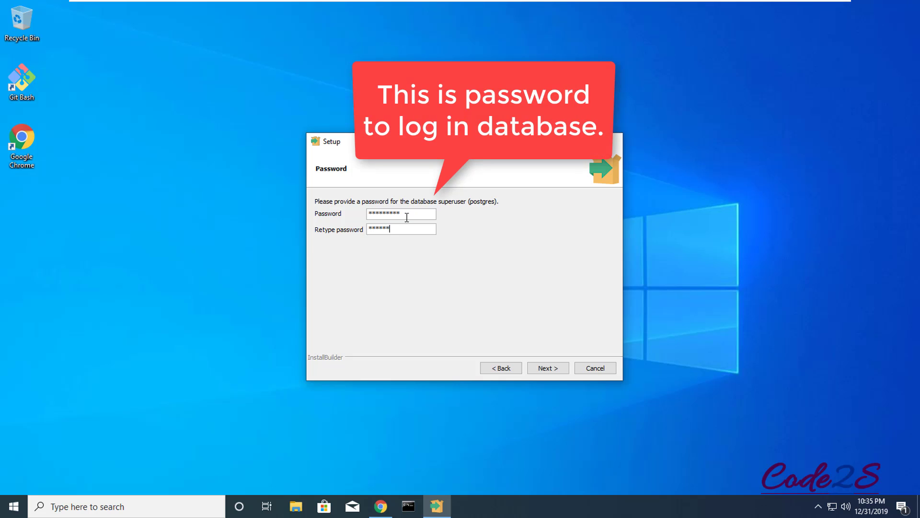
click(546, 369)
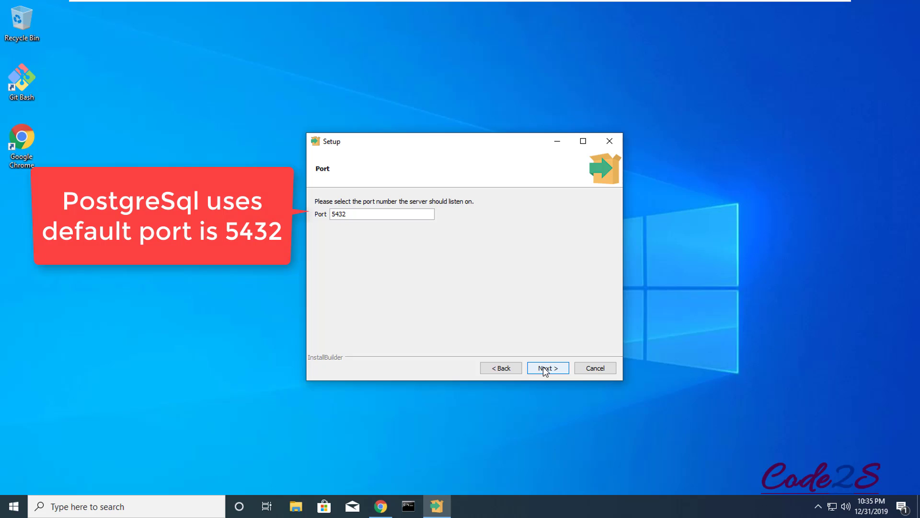
click(545, 369)
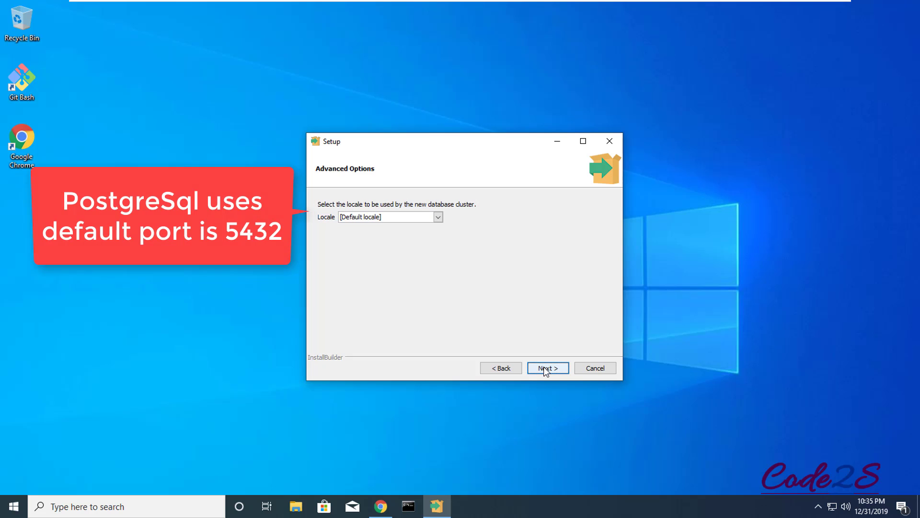
click(438, 217)
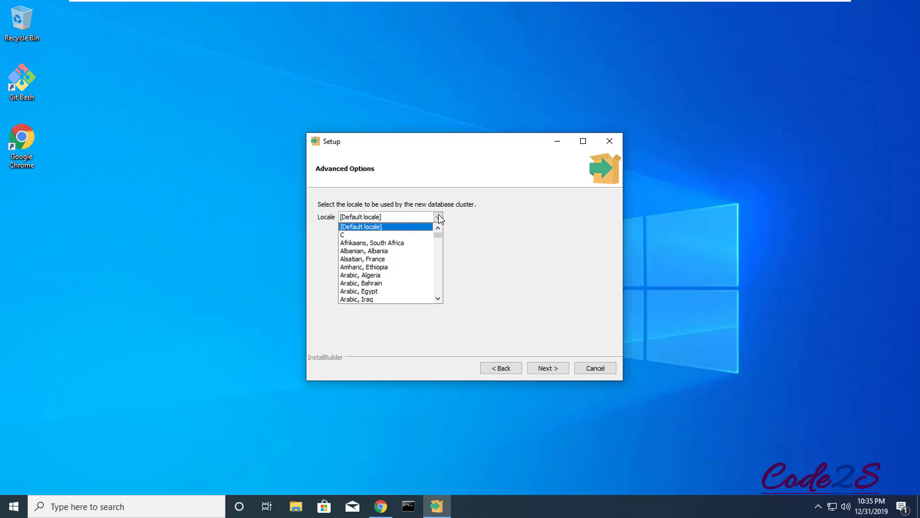
mouse_move(441, 235)
mouse_down()
mouse_move(438, 296)
mouse_move(444, 218)
mouse_up()
click(445, 219)
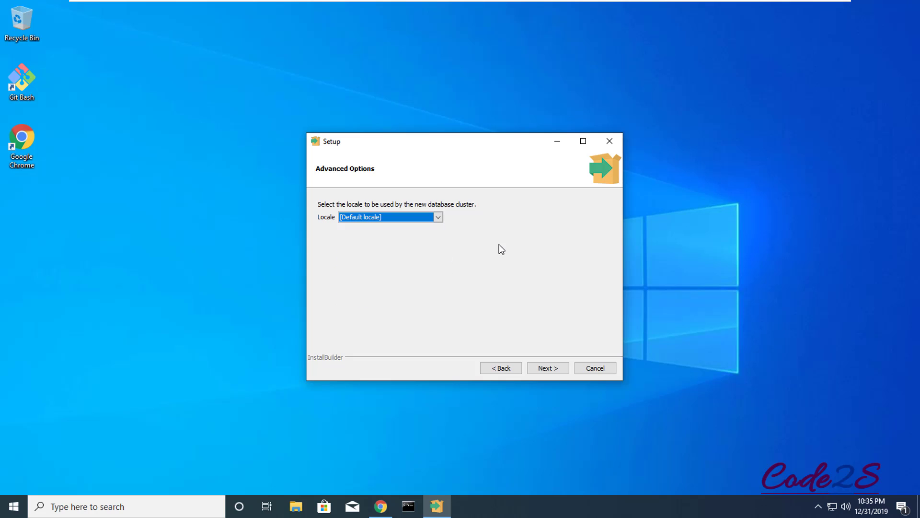
click(543, 370)
Confirm the summary to install PostgreSQL, then bring up File Explorer at Quick access
click(545, 372)
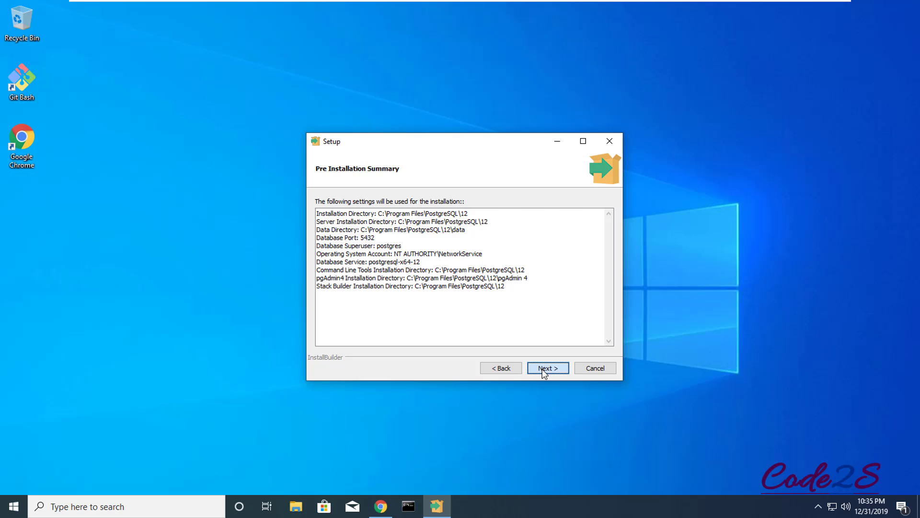
click(545, 371)
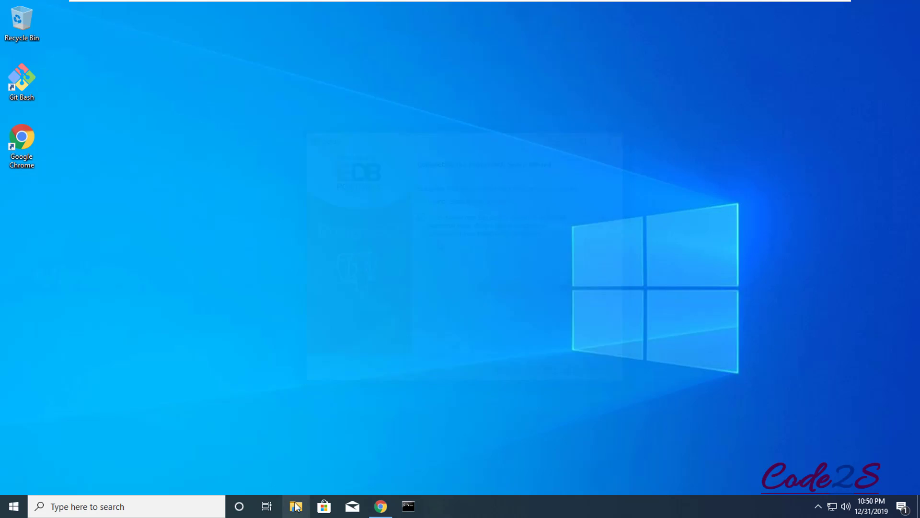
click(297, 506)
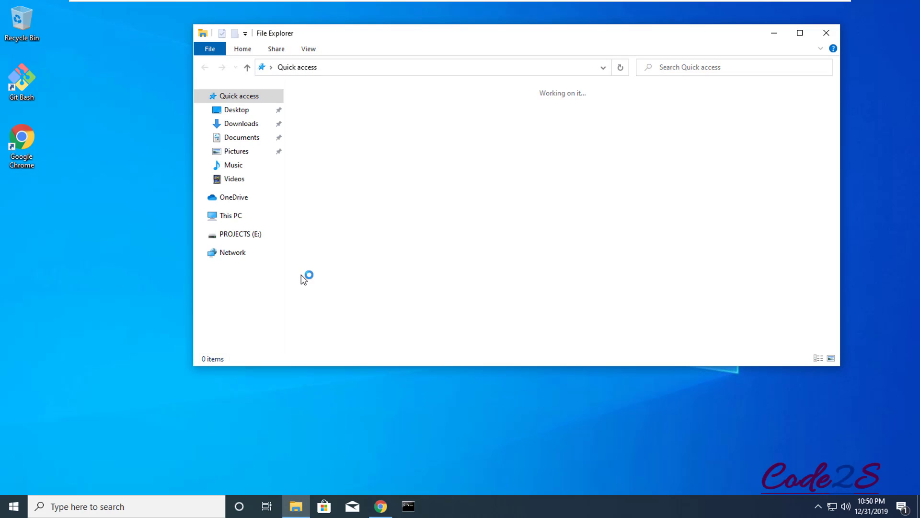
Browse to C:\Program Files\PostgreSQL\12\data and scroll through its 26 items
click(233, 217)
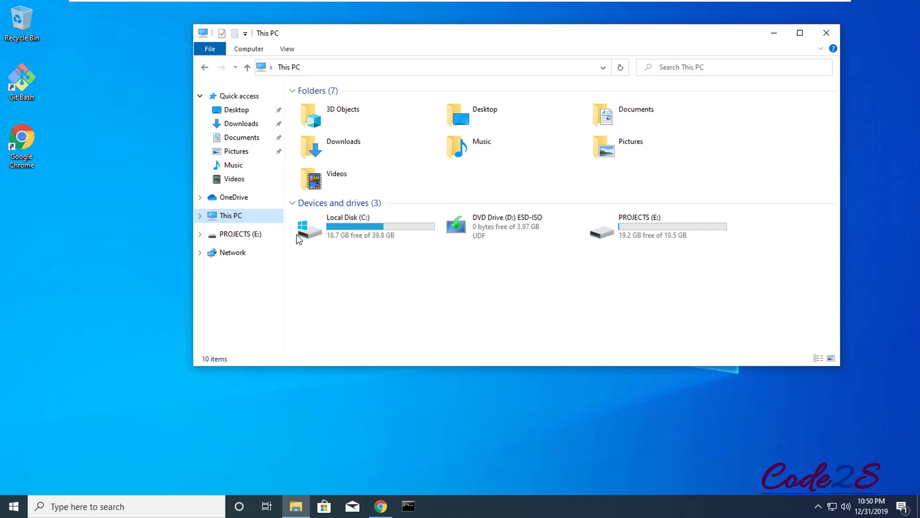
double_click(363, 237)
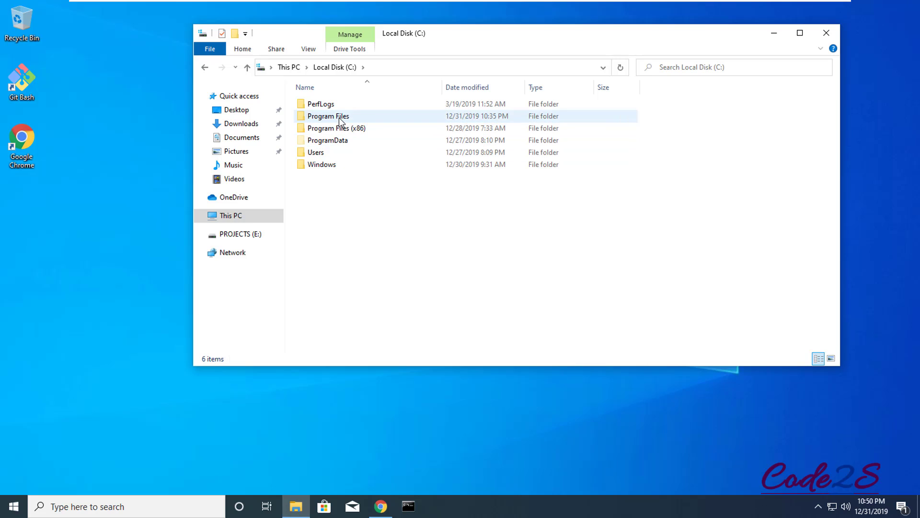
double_click(339, 120)
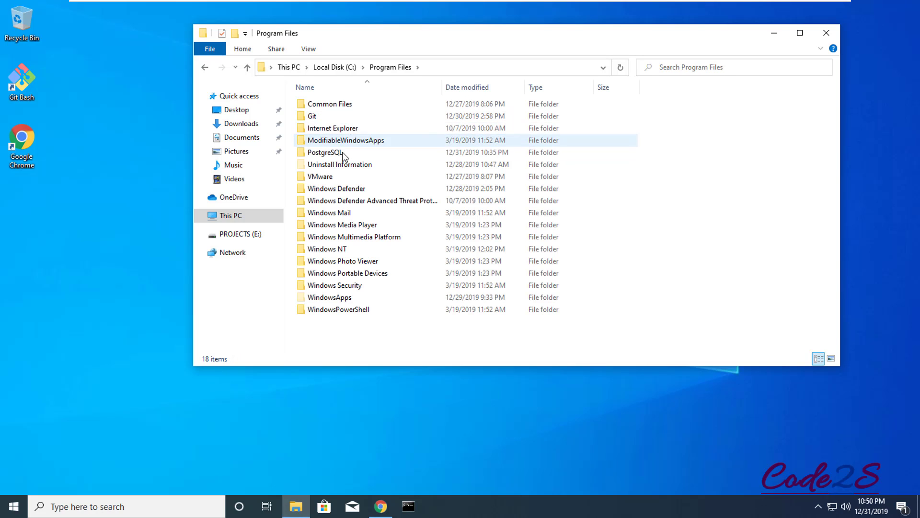
double_click(324, 152)
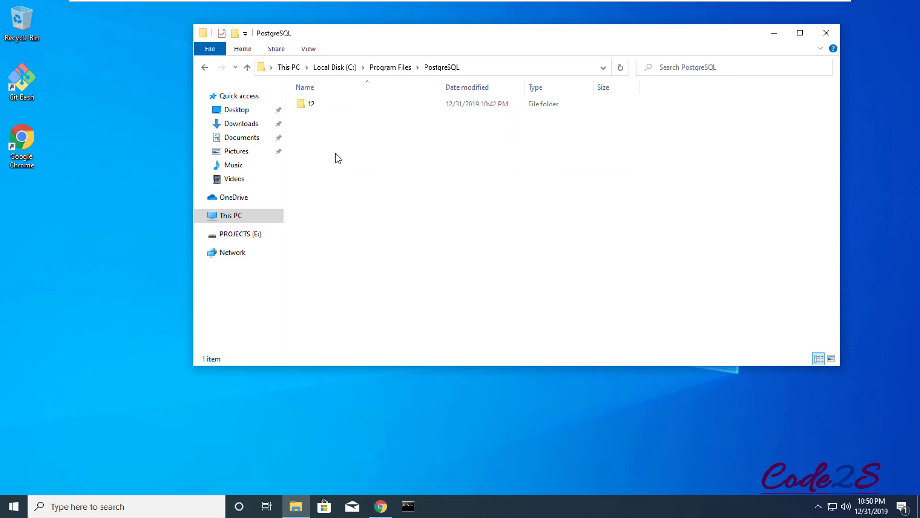
click(311, 106)
double_click(311, 105)
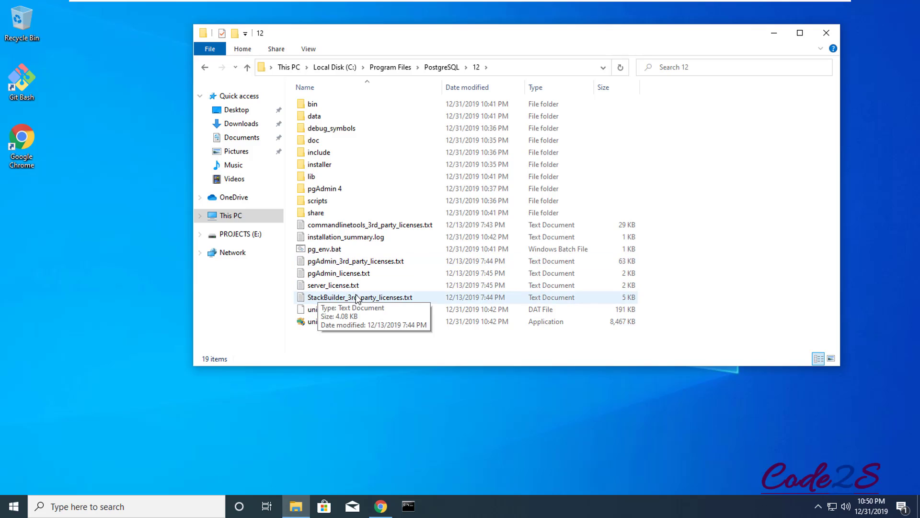
double_click(335, 115)
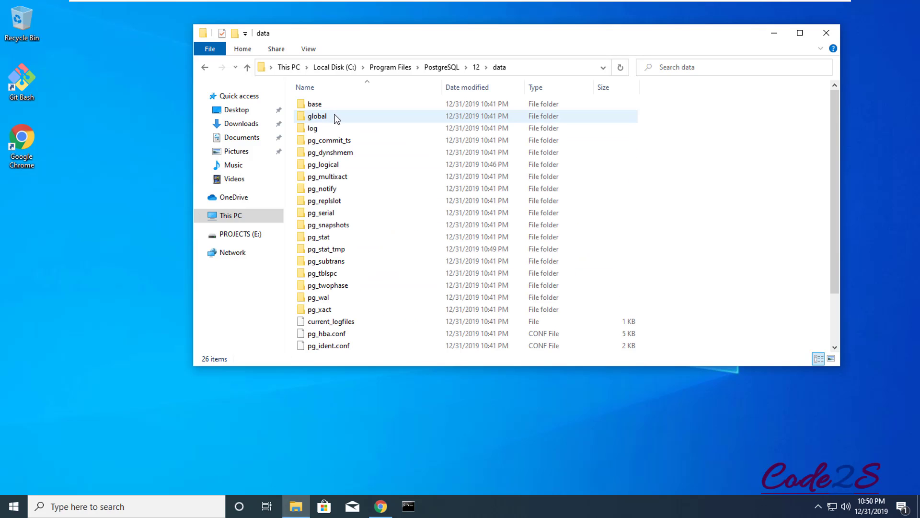
scroll(341, 246, down, 2)
scroll(364, 280, up, 2)
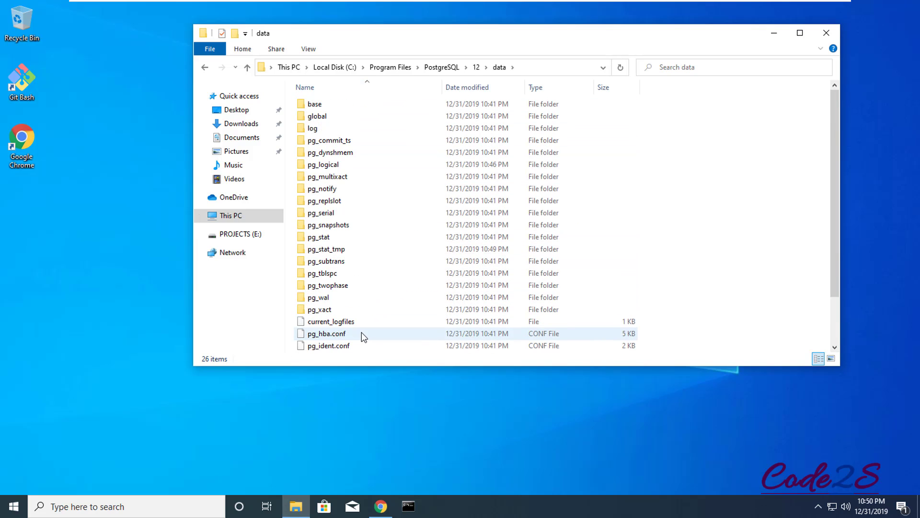
scroll(354, 216, down, 2)
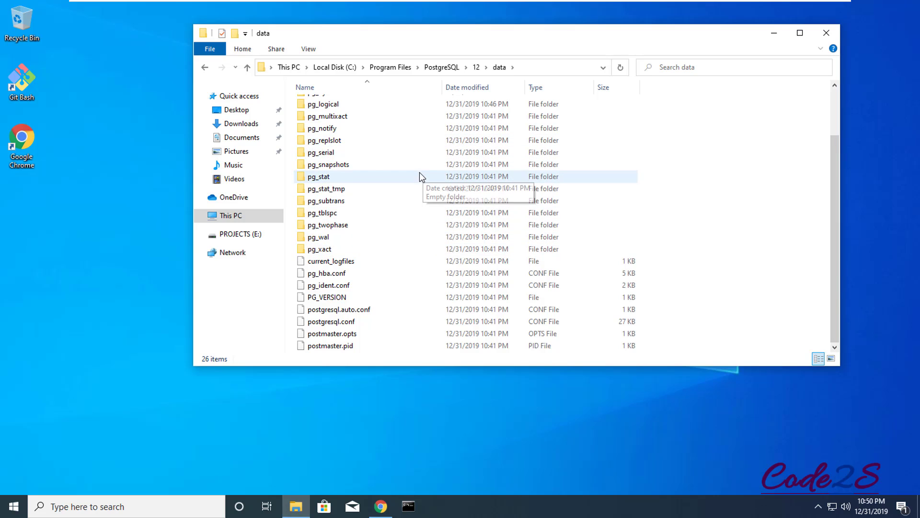
scroll(424, 185, up, 2)
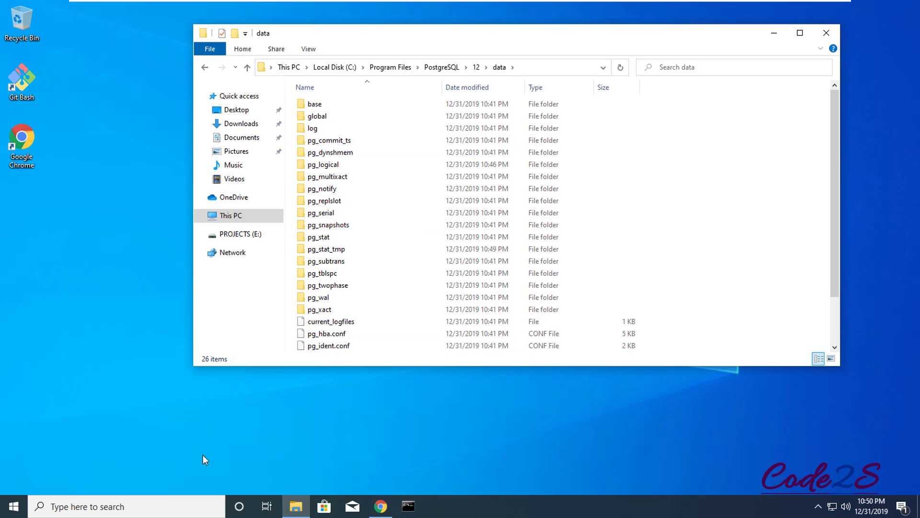
Search 'pg', pin pgAdmin 4 to the taskbar and start it from the new taskbar icon
click(102, 508)
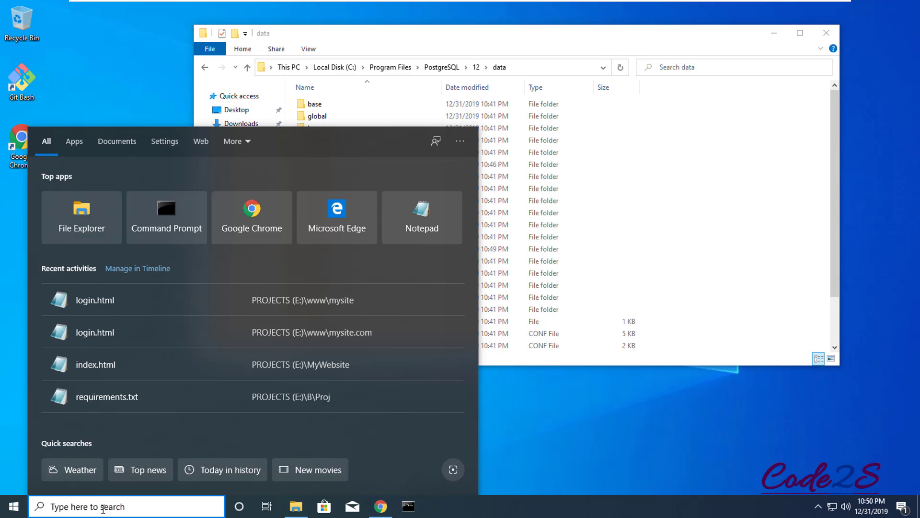
text(pg)
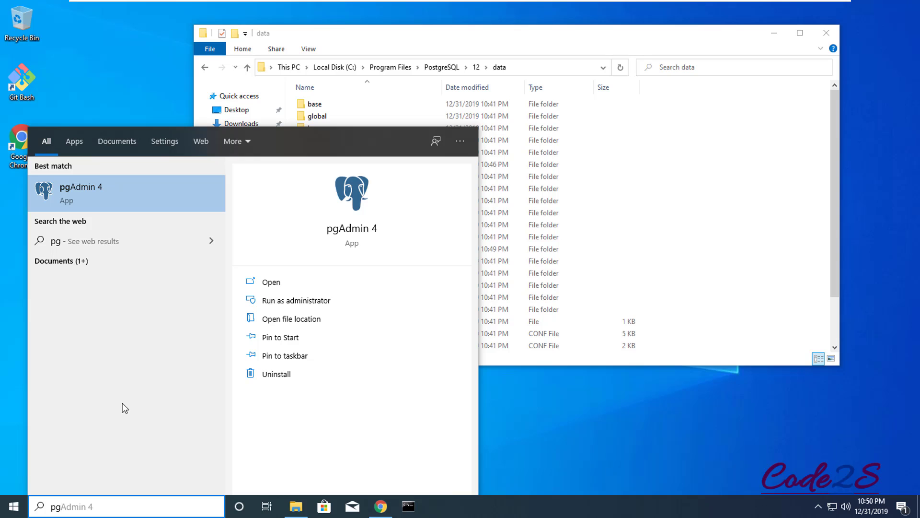
right_click(83, 193)
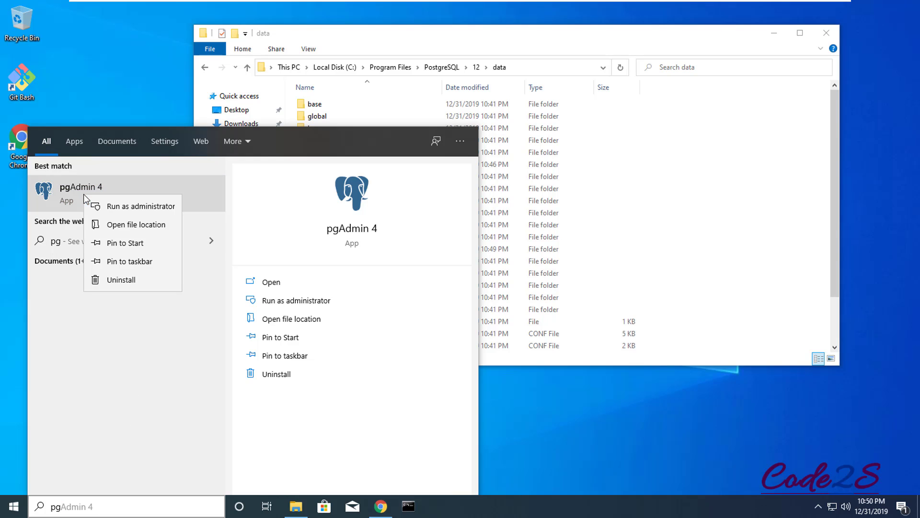
click(122, 263)
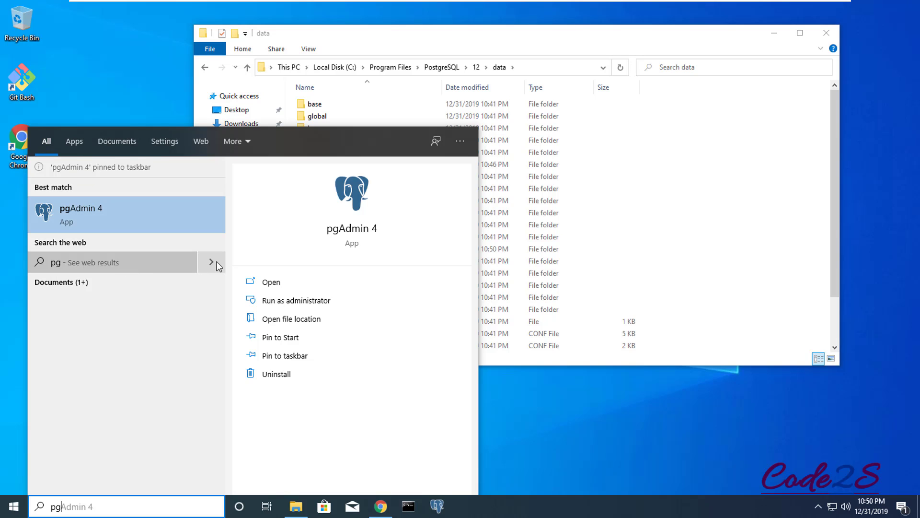
click(588, 428)
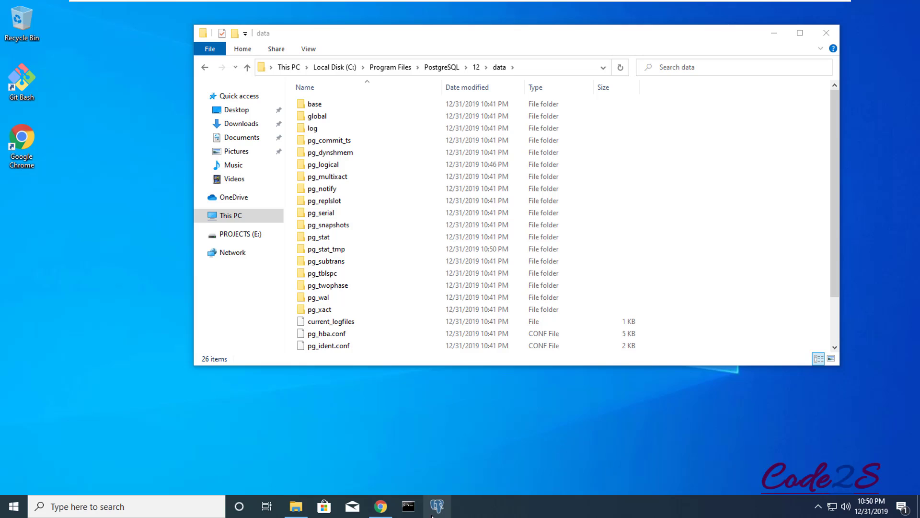
click(445, 507)
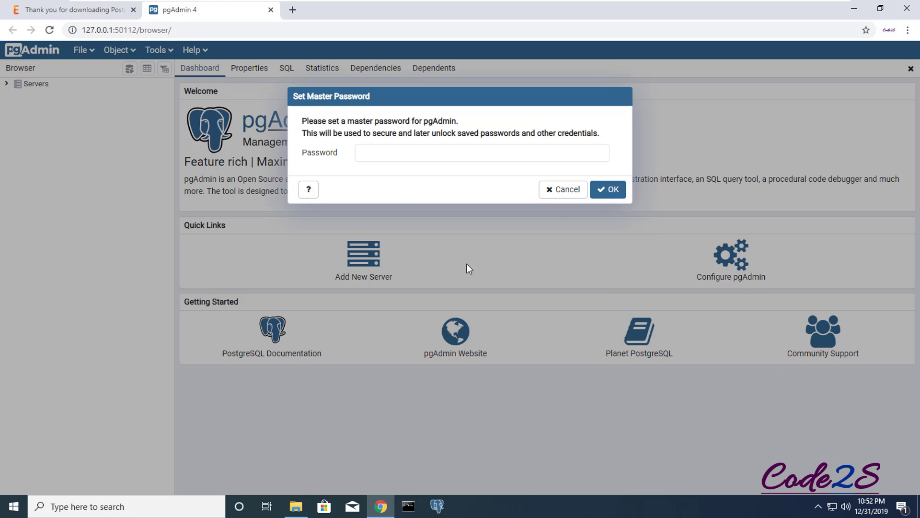
Enter and confirm a master password in the Set Master Password dialog
click(399, 153)
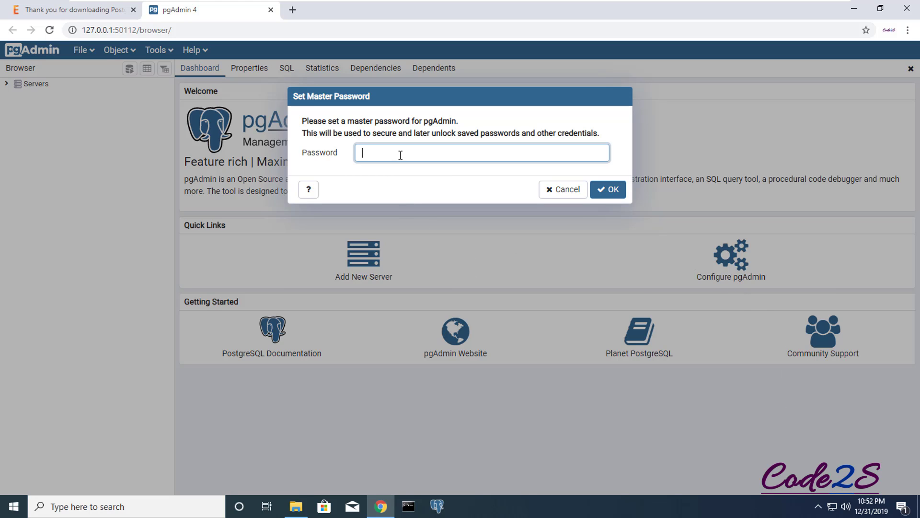
text(123456789)
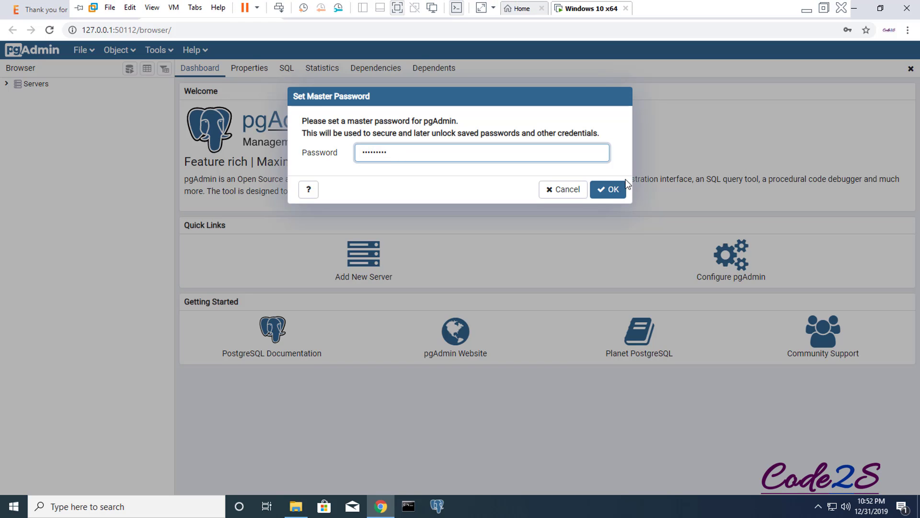
click(619, 189)
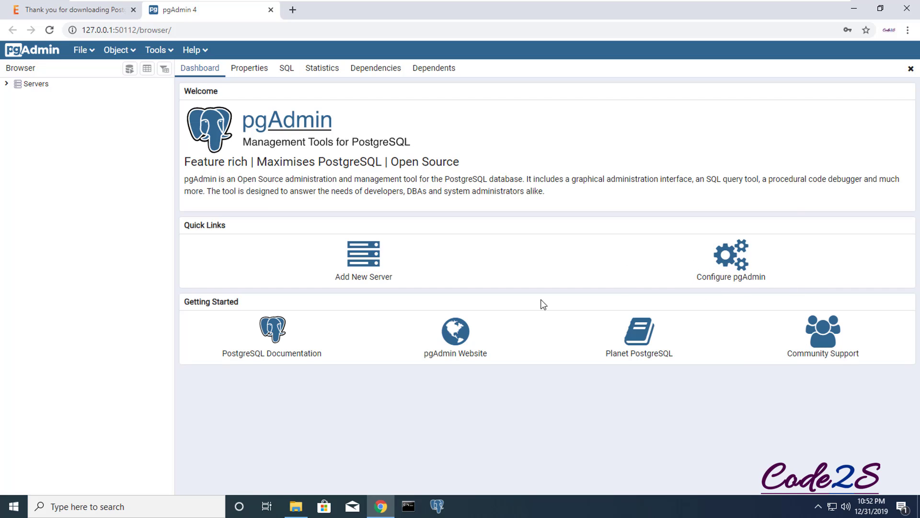
Connect to PostgreSQL 12 with the password saved, then expand its Databases list
click(6, 84)
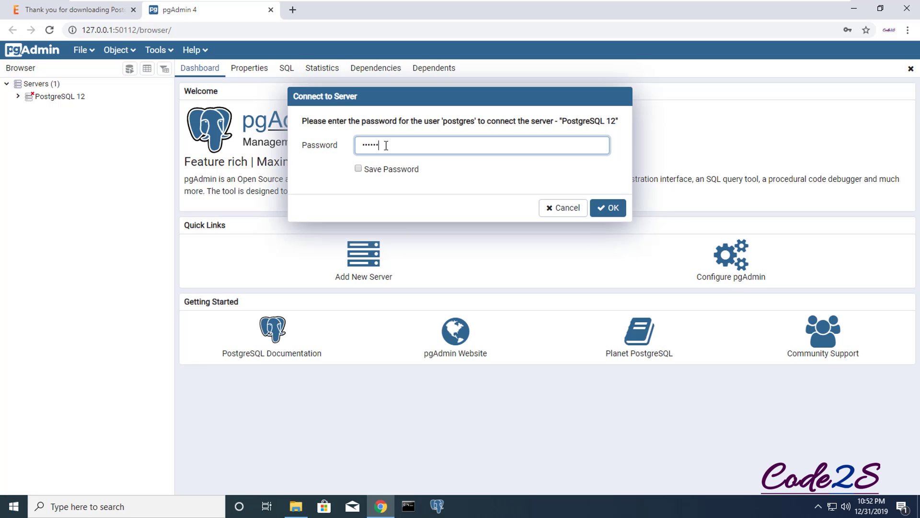
click(359, 168)
click(608, 207)
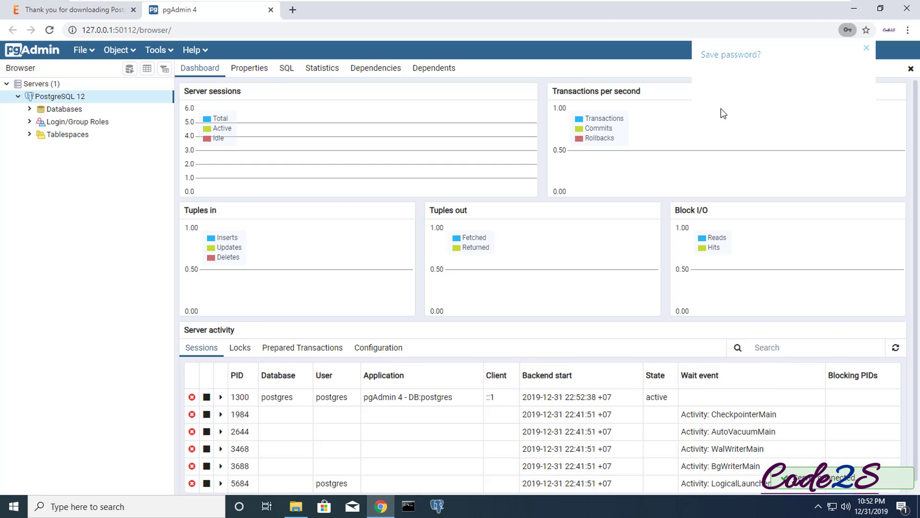
click(867, 47)
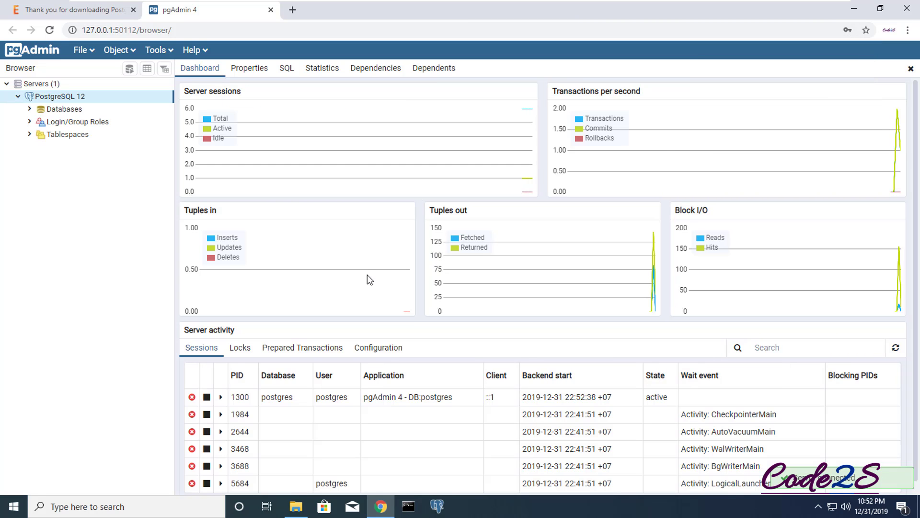
click(30, 111)
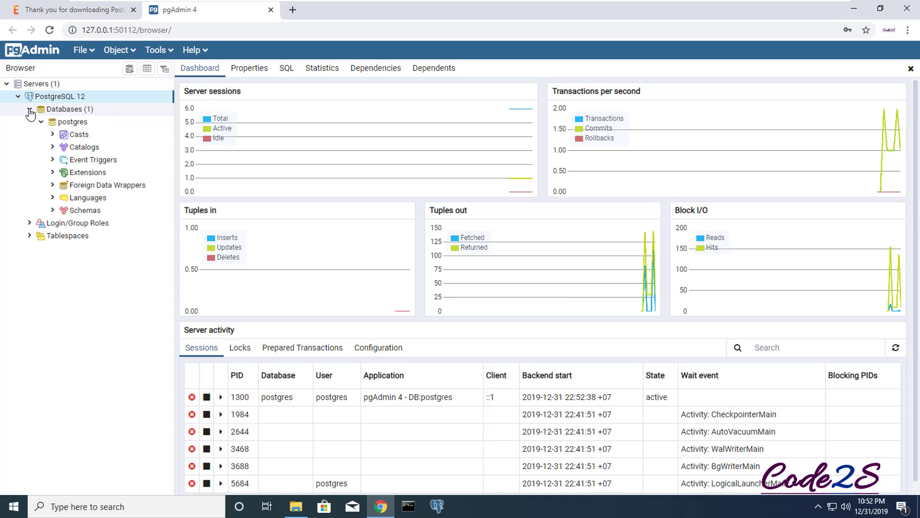
click(41, 122)
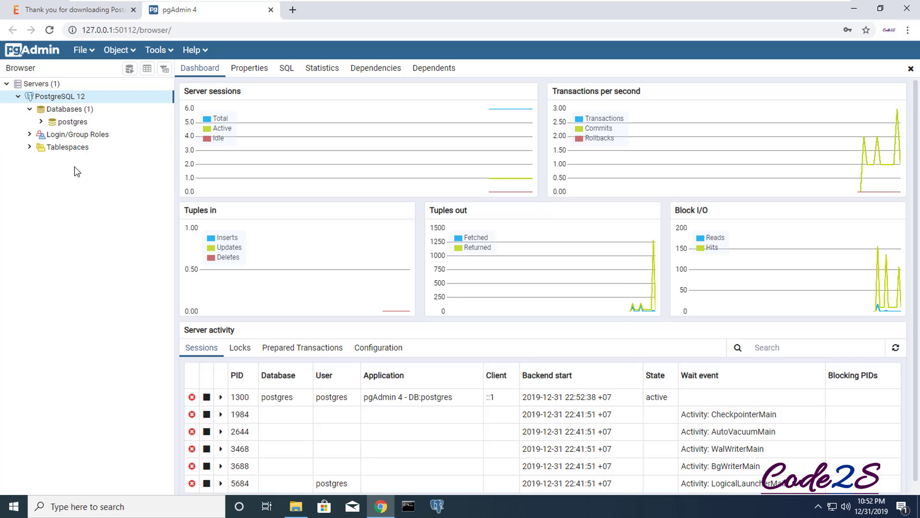
Create a database named mysite.com from the Databases context menu and save it
right_click(83, 114)
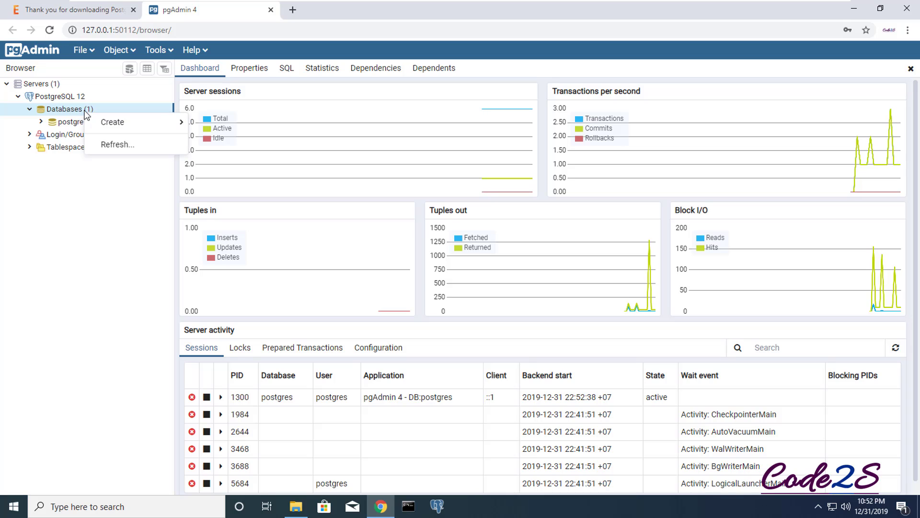
mouse_move(158, 122)
click(229, 126)
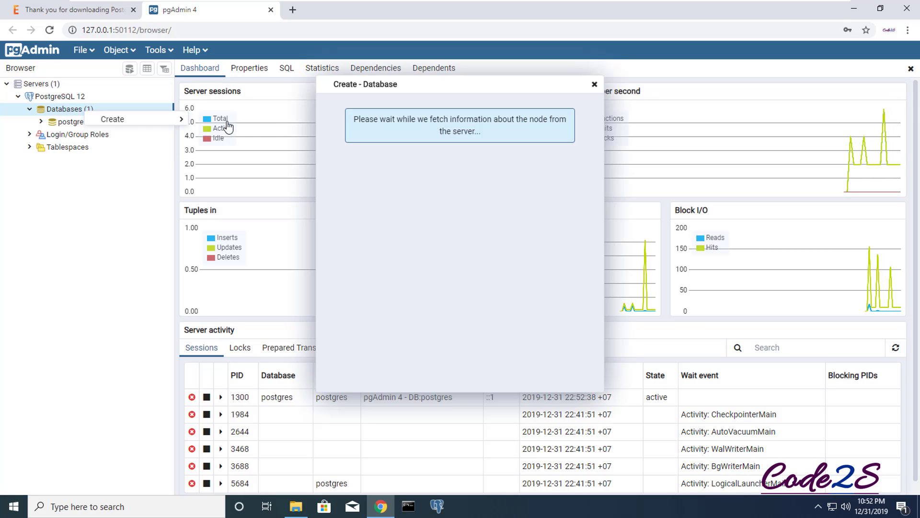
click(427, 126)
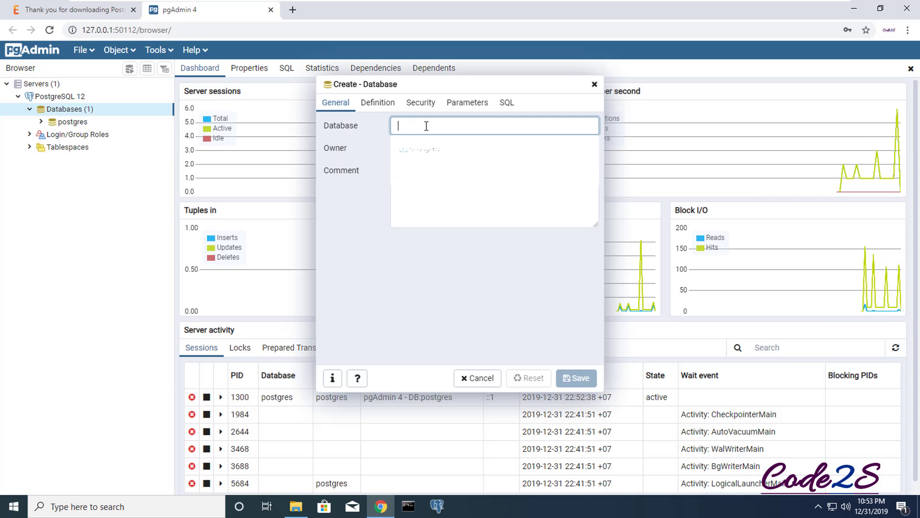
text(m)
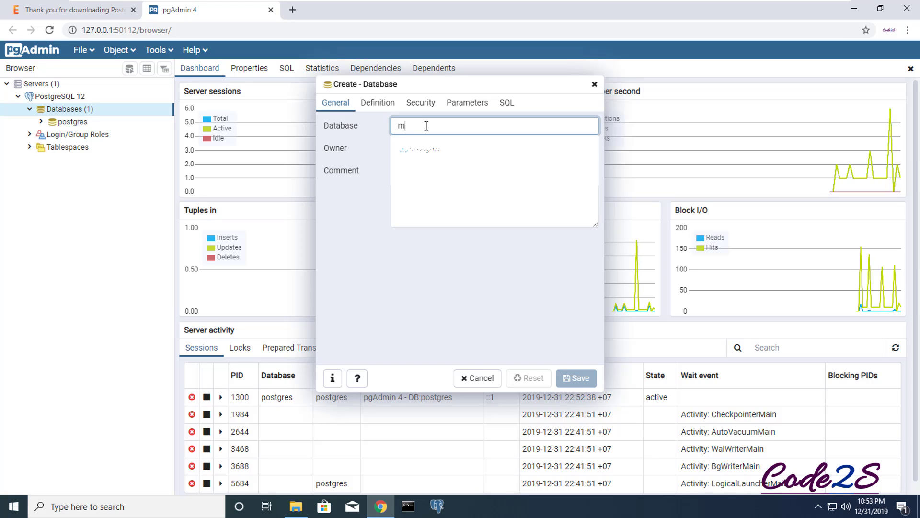
text(y)
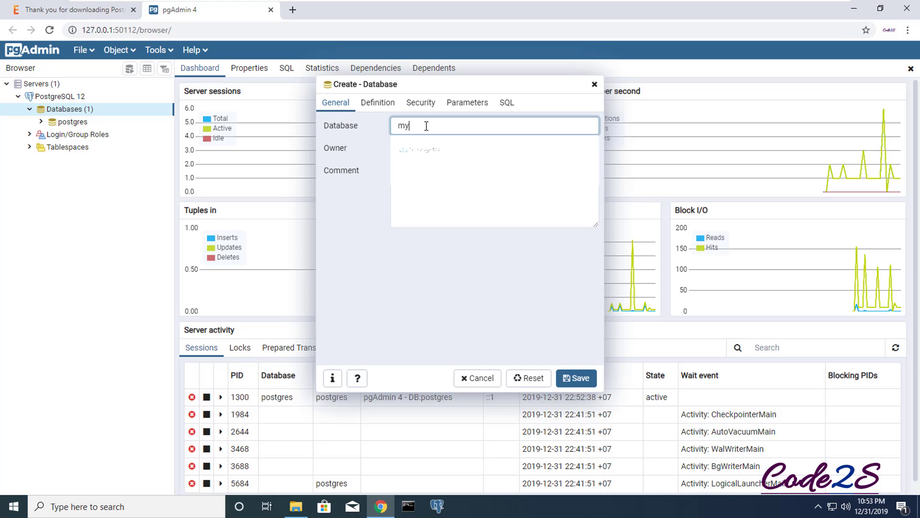
text(s)
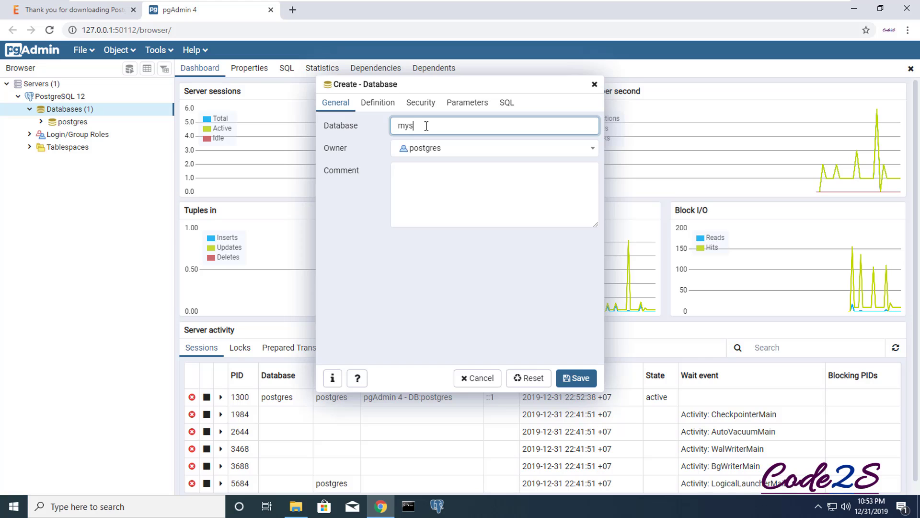
text(ite.com)
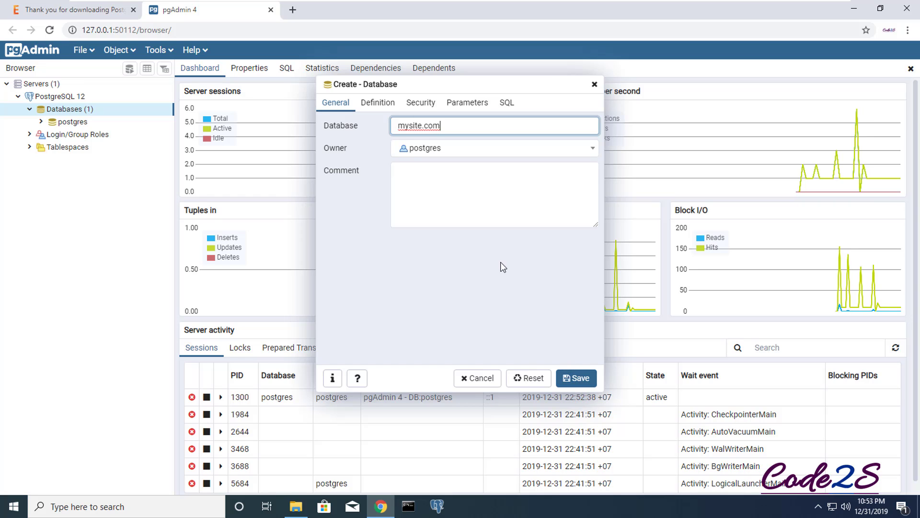
click(577, 382)
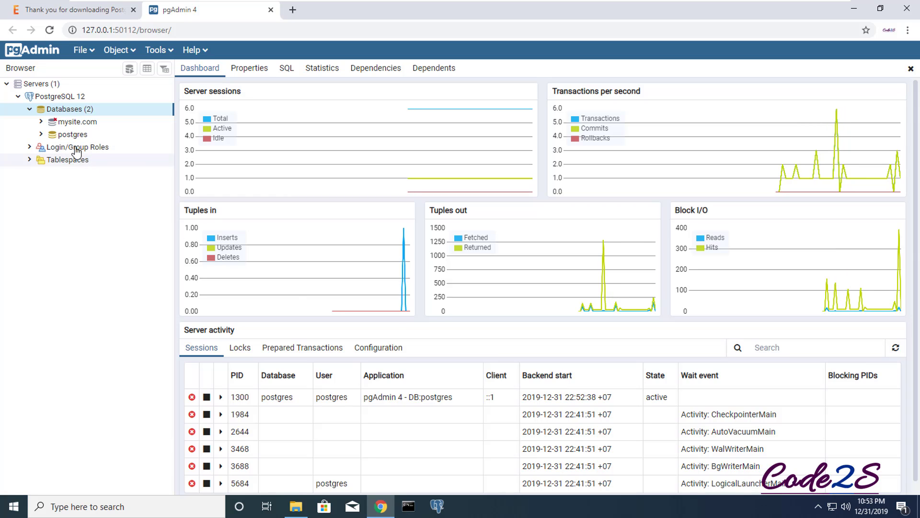
Expand mysite.com down through Schemas and public to its Tables group
click(42, 123)
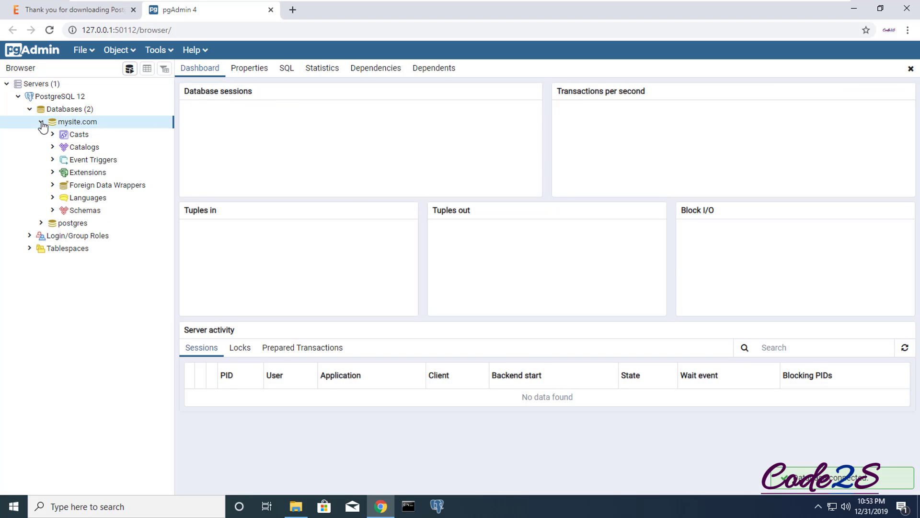
click(54, 211)
click(64, 222)
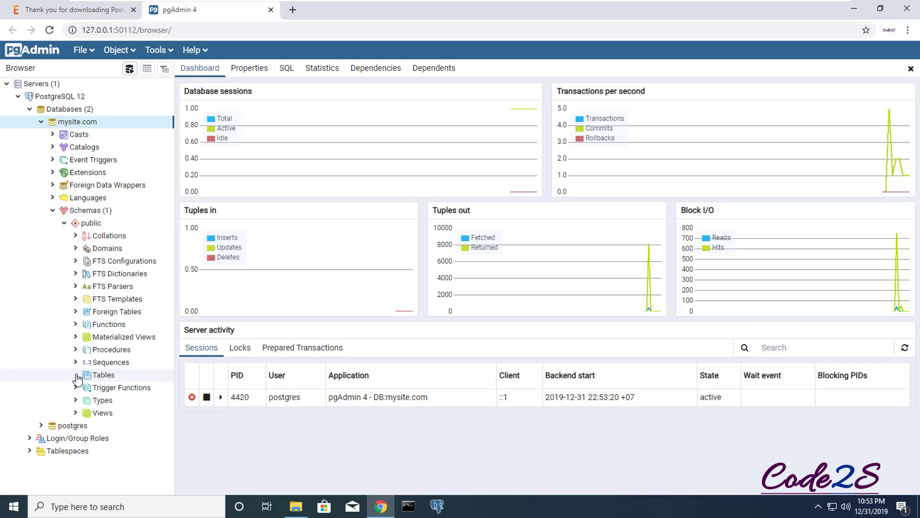
click(77, 376)
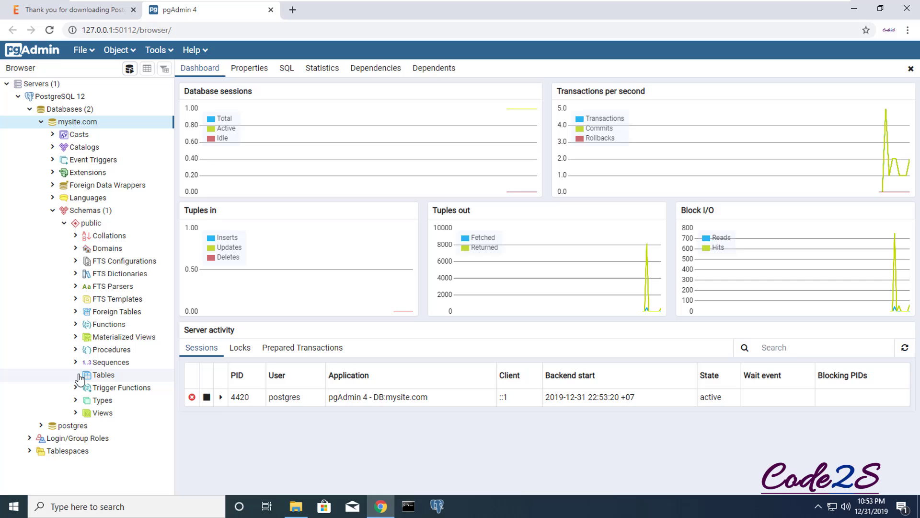
Start a new table named country and bring up its Columns section
right_click(113, 377)
mouse_move(139, 388)
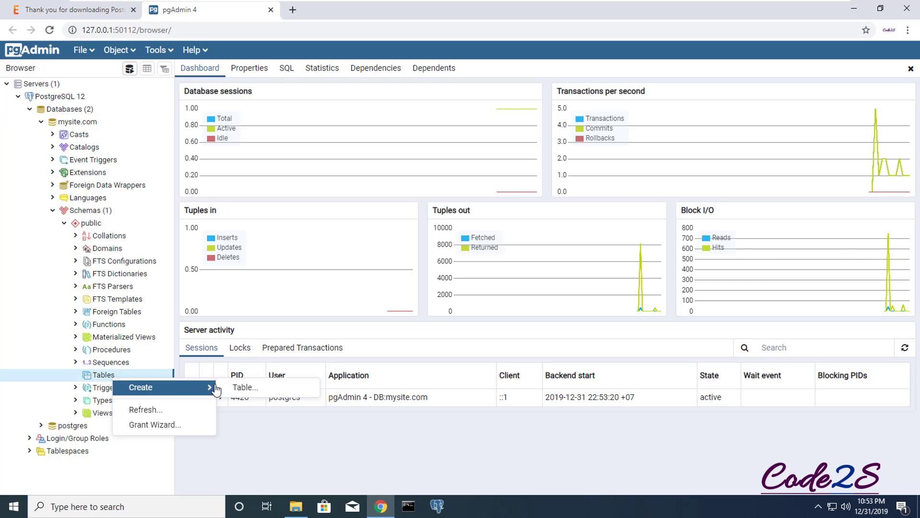
click(240, 389)
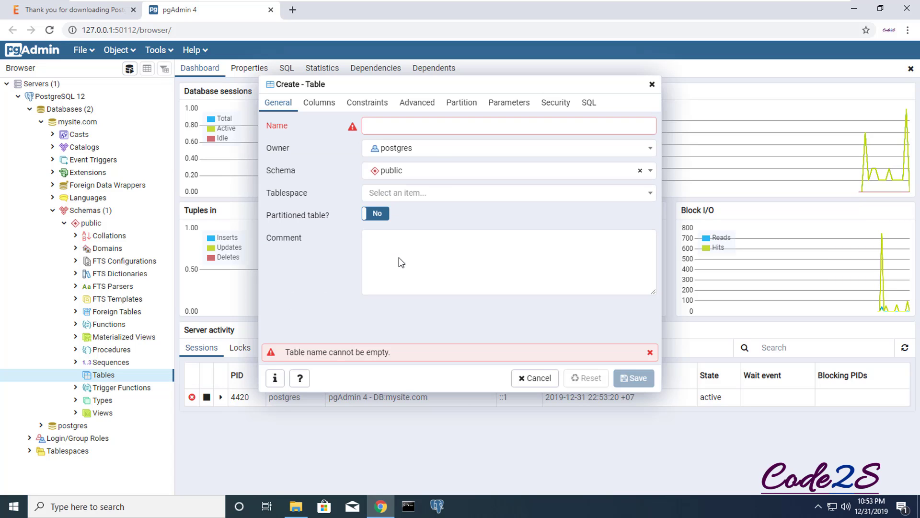
click(408, 126)
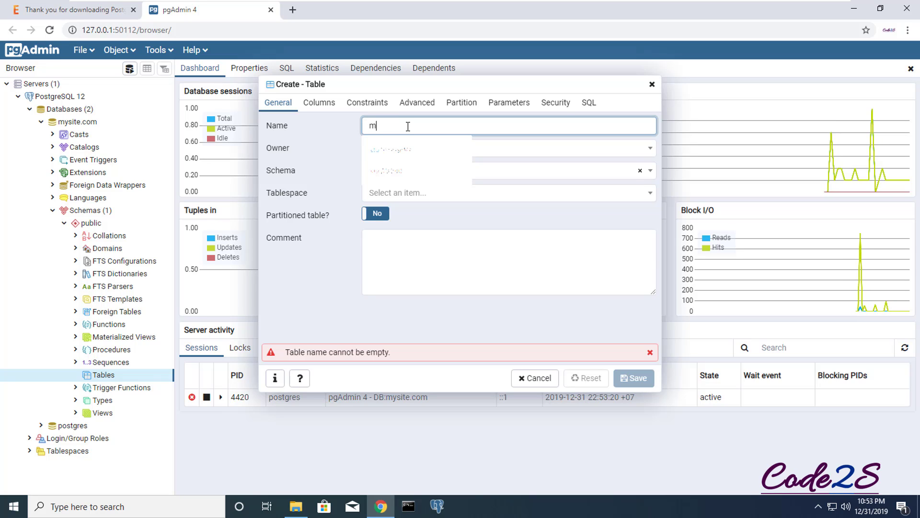
text(y)
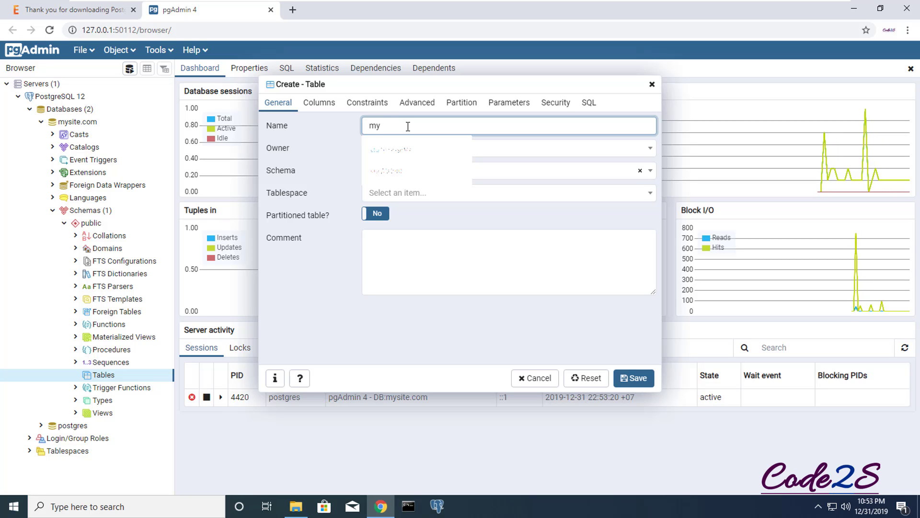
key(BackSpace)
key(BackSpace)
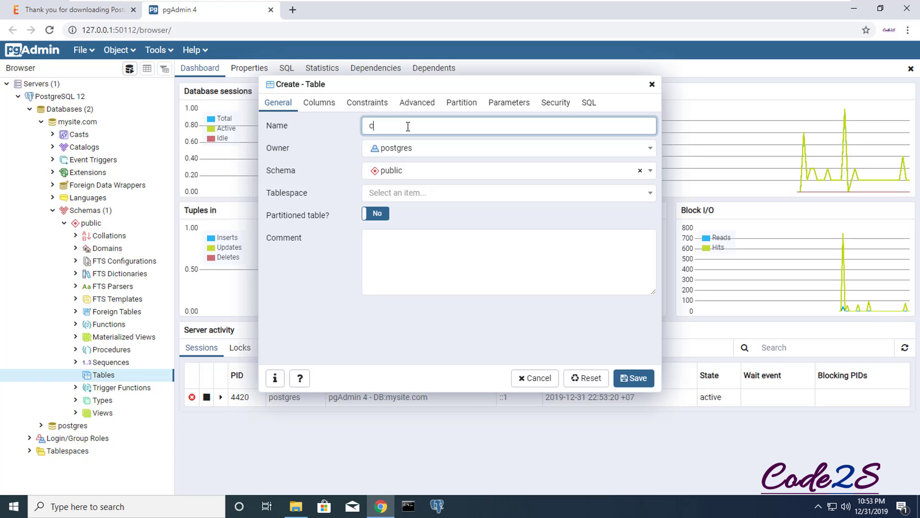
text(ount)
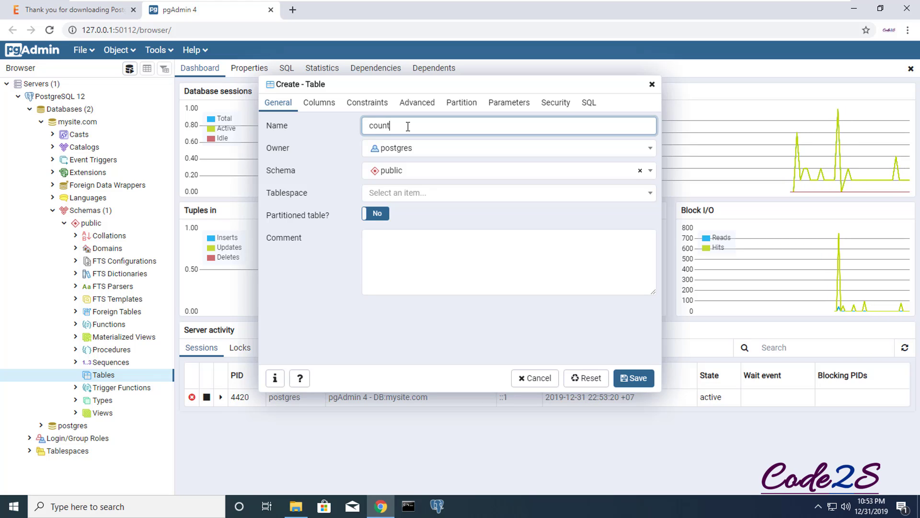
text(ry)
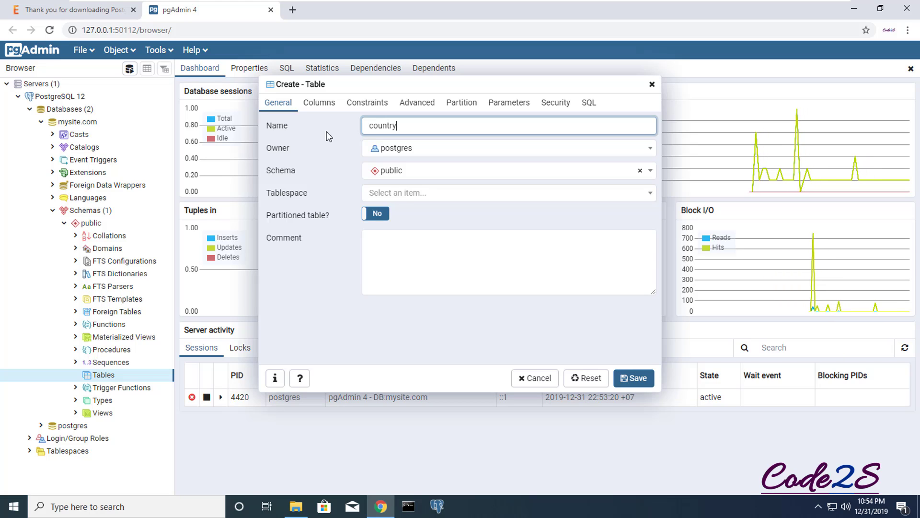
click(319, 103)
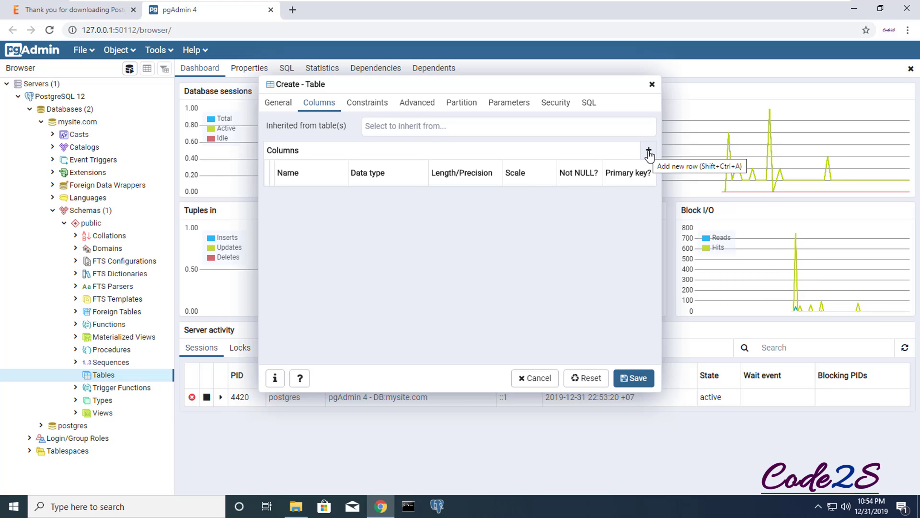
Add a column named id of type integer, marked as primary key and Not NULL
click(649, 151)
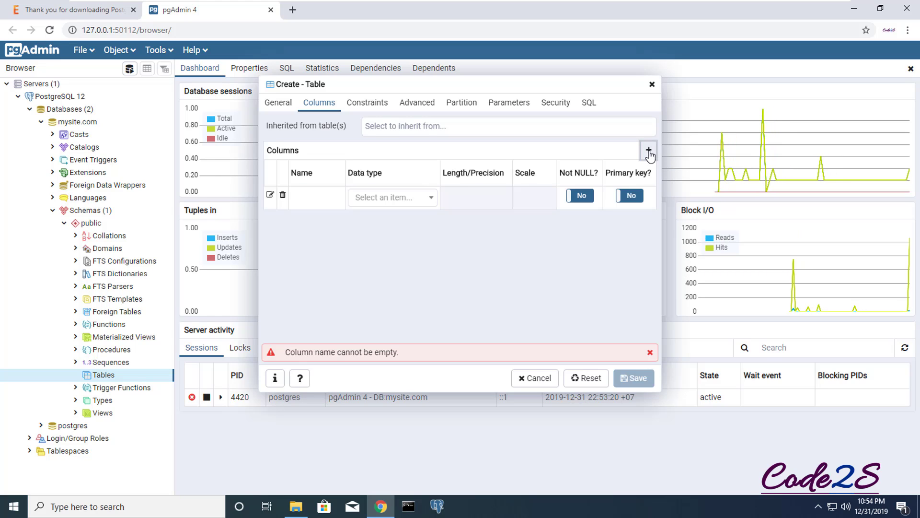
click(318, 199)
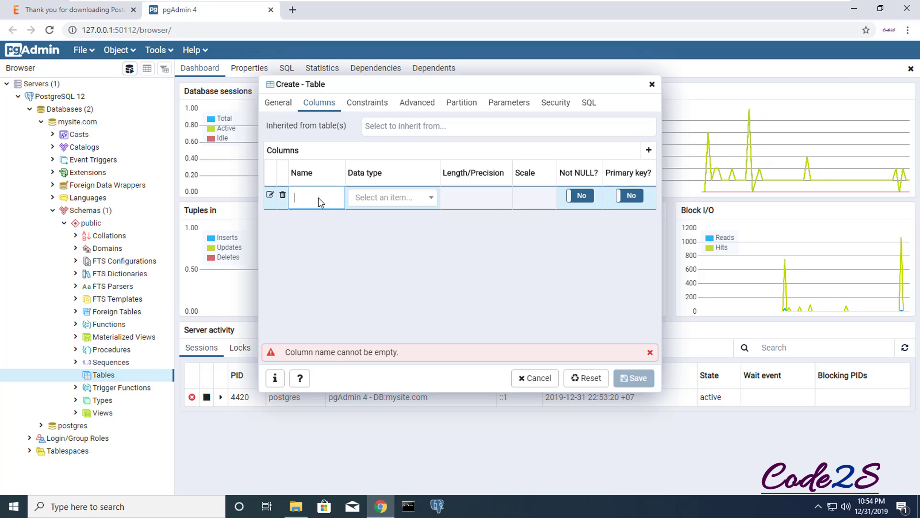
text(id)
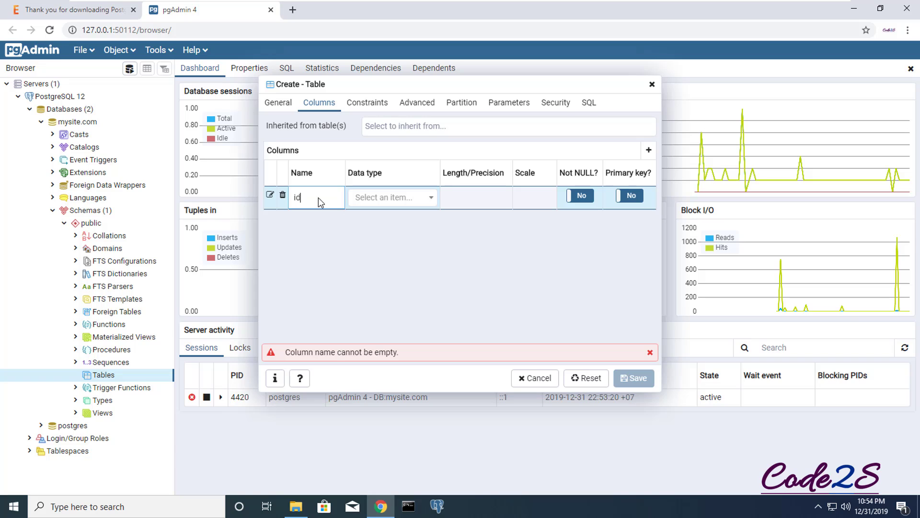
click(430, 201)
scroll(406, 271, down, 3)
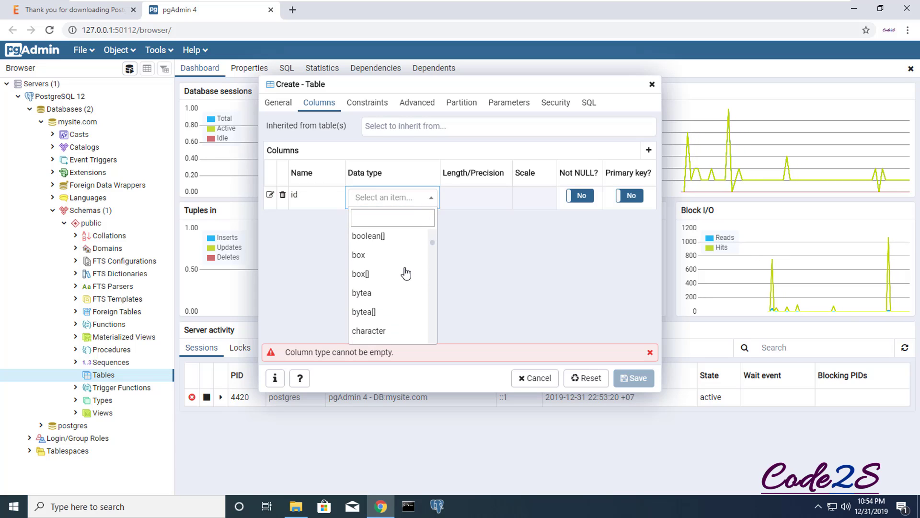
scroll(406, 273, down, 3)
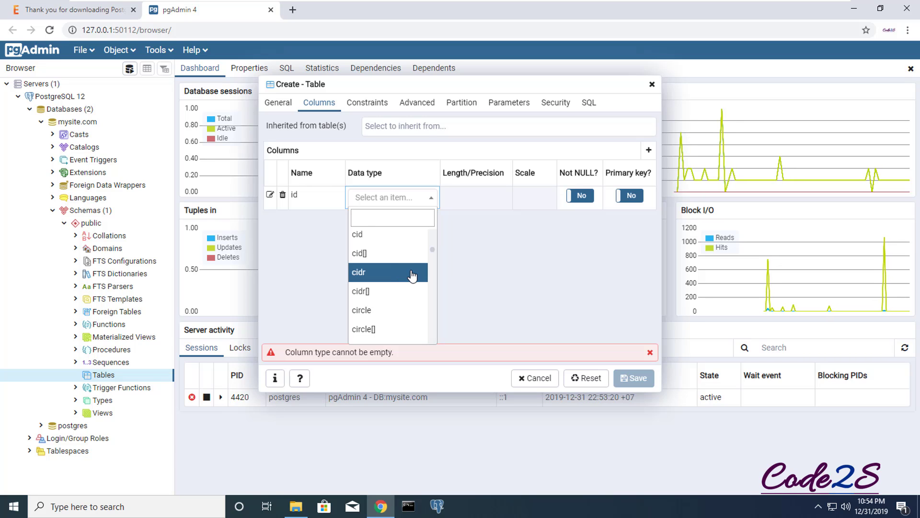
scroll(412, 276, down, 3)
scroll(413, 277, down, 5)
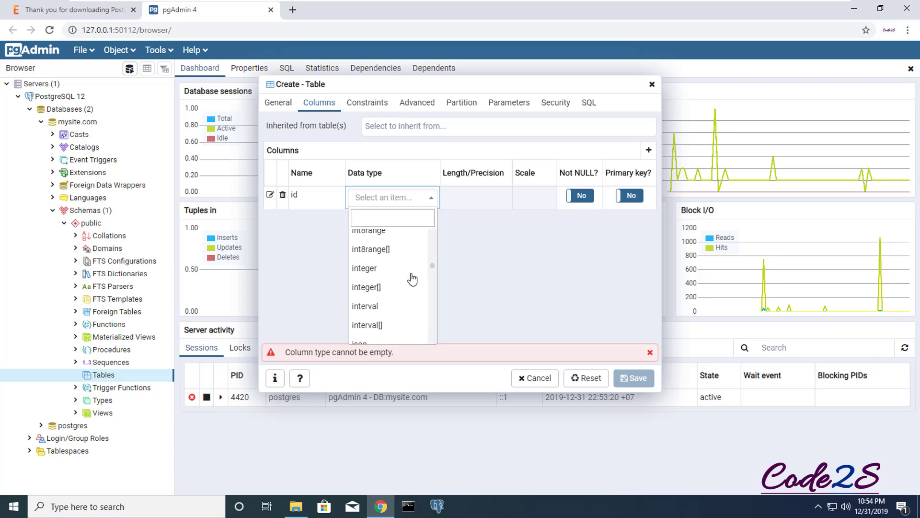
click(372, 270)
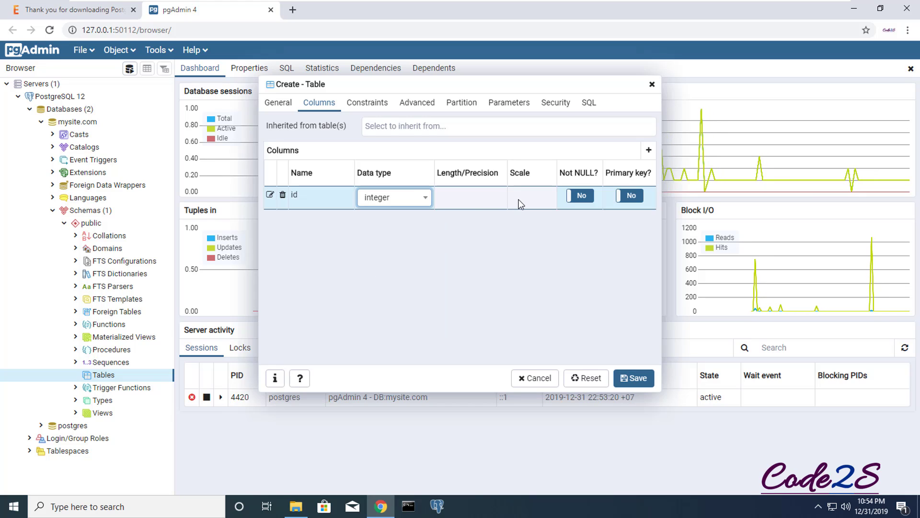
click(634, 197)
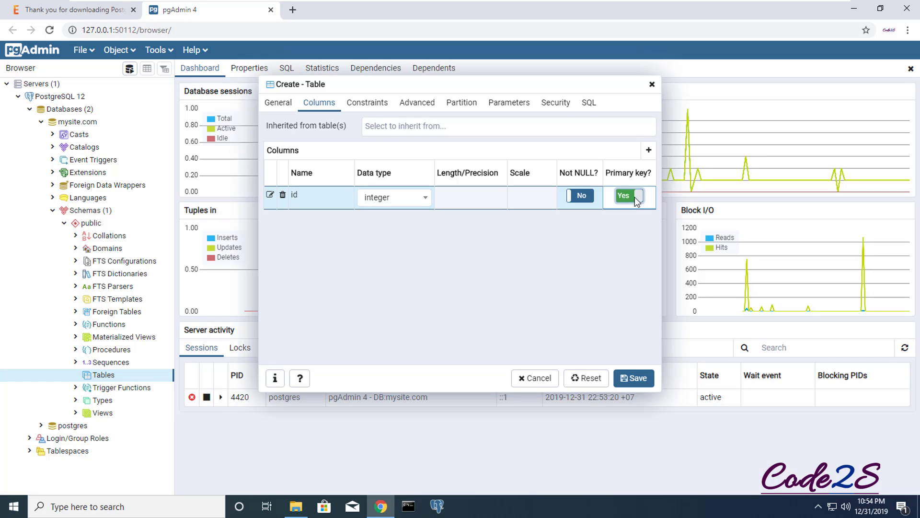
click(583, 195)
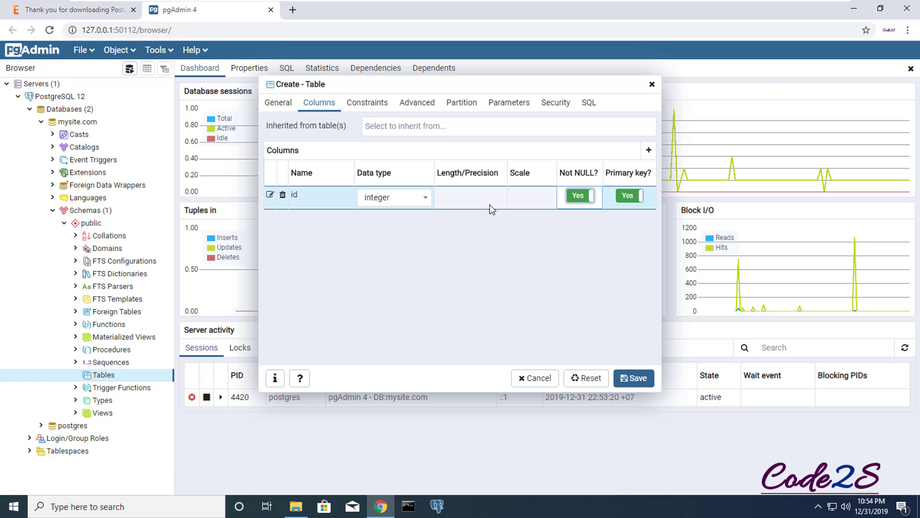
click(398, 256)
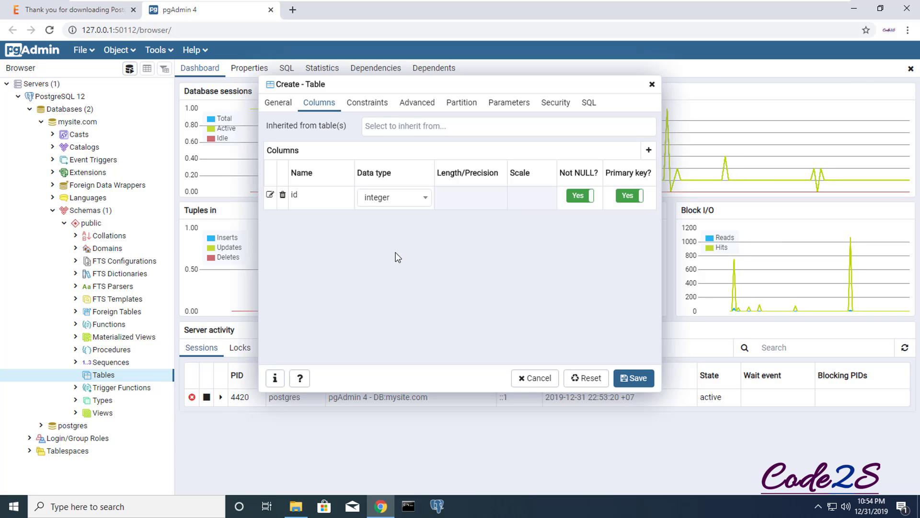
Add a second column named name to the country table
click(649, 152)
click(311, 222)
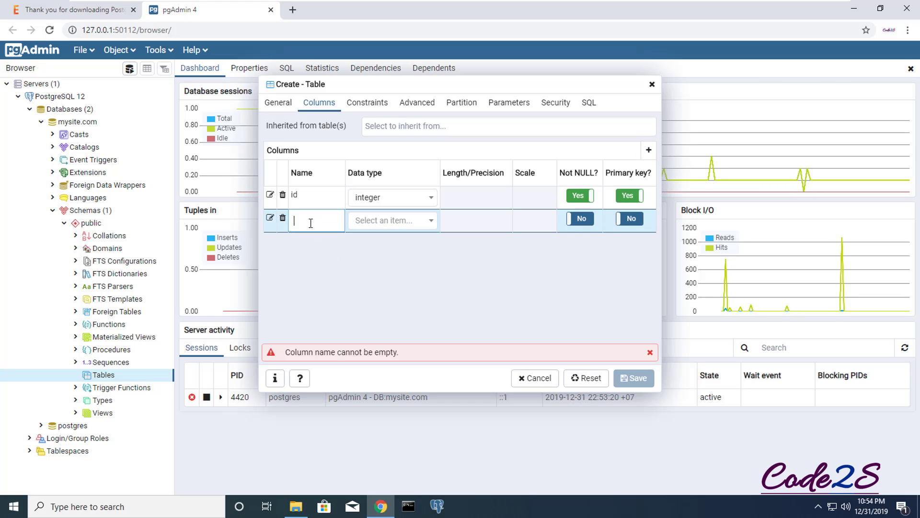
text(name)
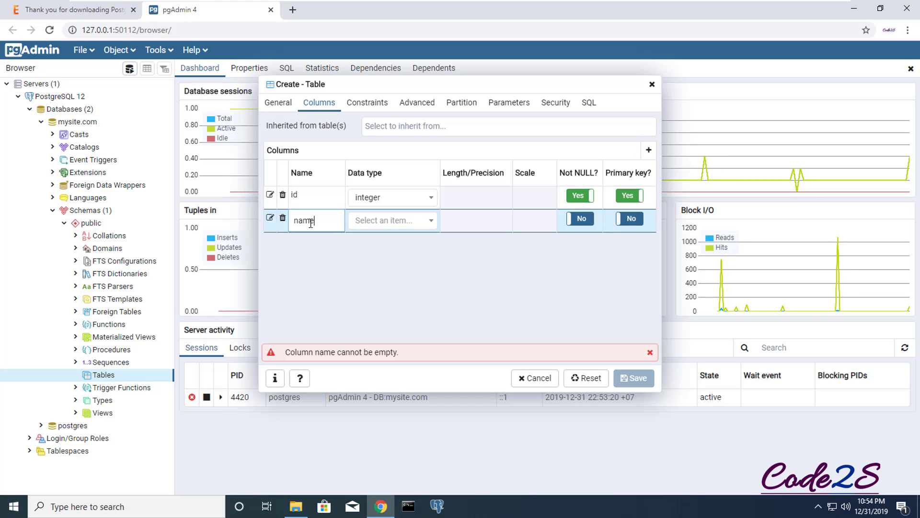
Search the data type list and set the name column's type to text
click(430, 222)
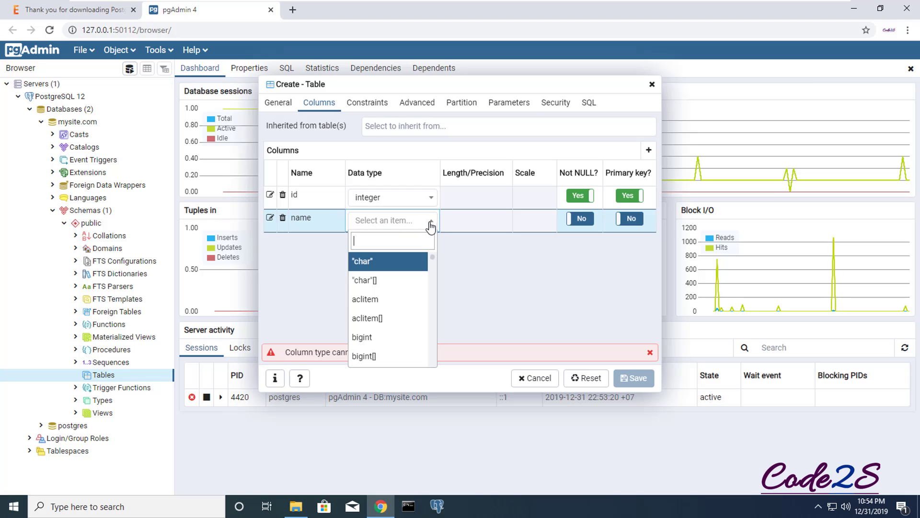
scroll(395, 309, down, 5)
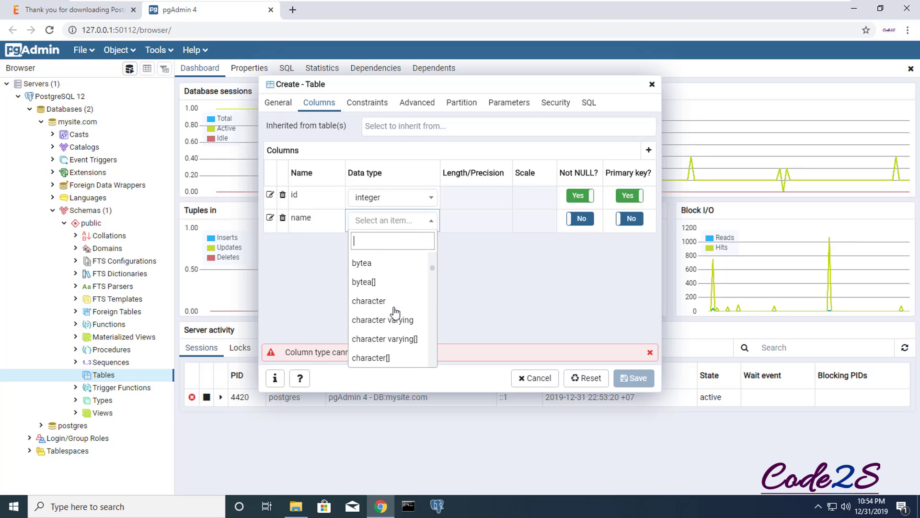
scroll(394, 309, down, 10)
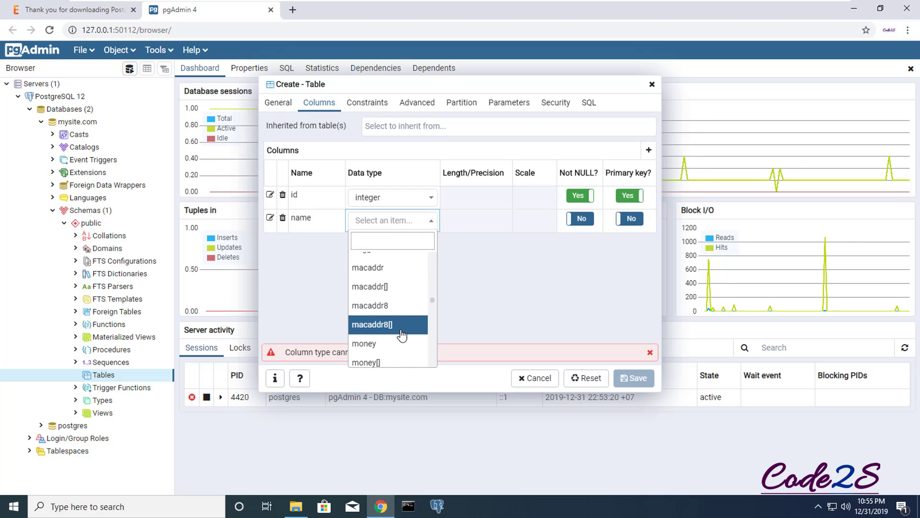
scroll(402, 336, down, 15)
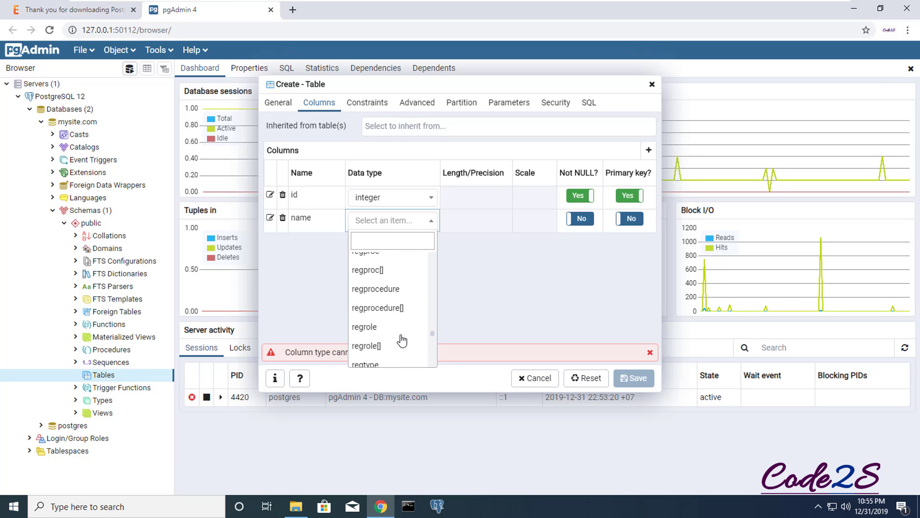
scroll(401, 339, down, 10)
text(v)
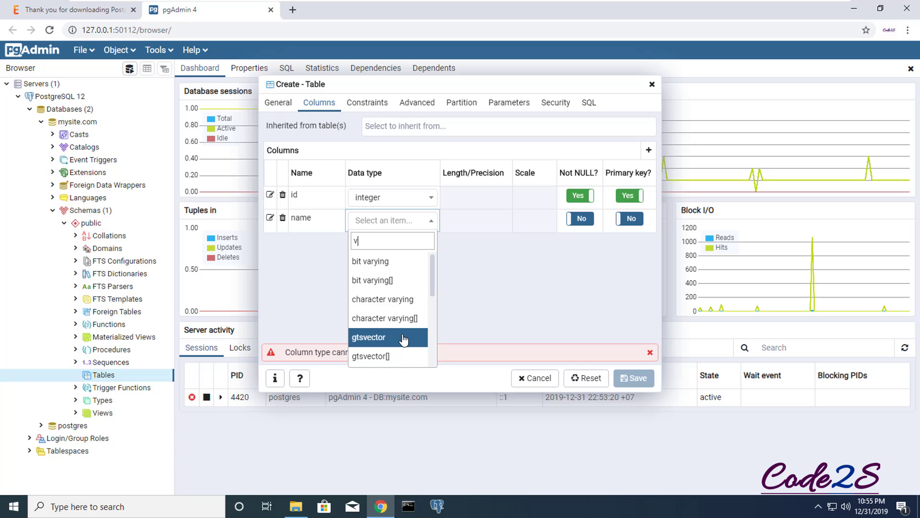
scroll(403, 338, down, 3)
text(ar)
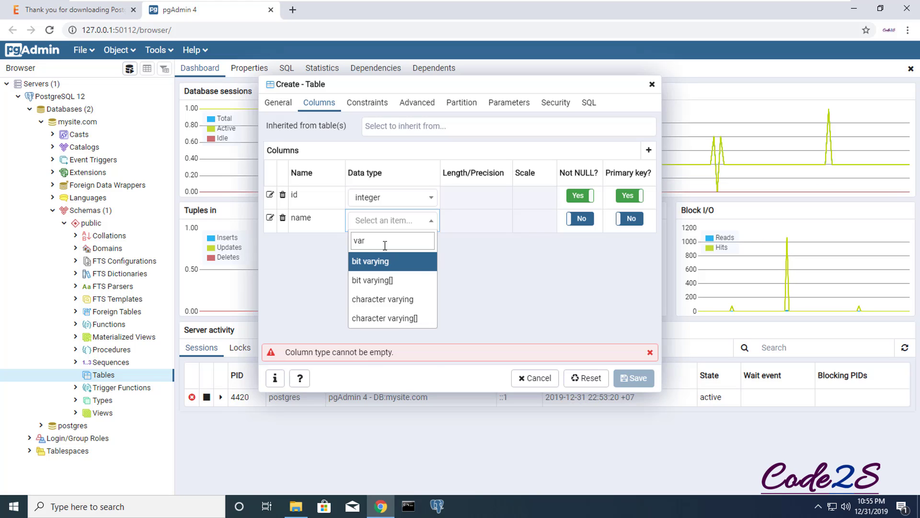
key(BackSpace)
key(BackSpace)
key(BackSpace)
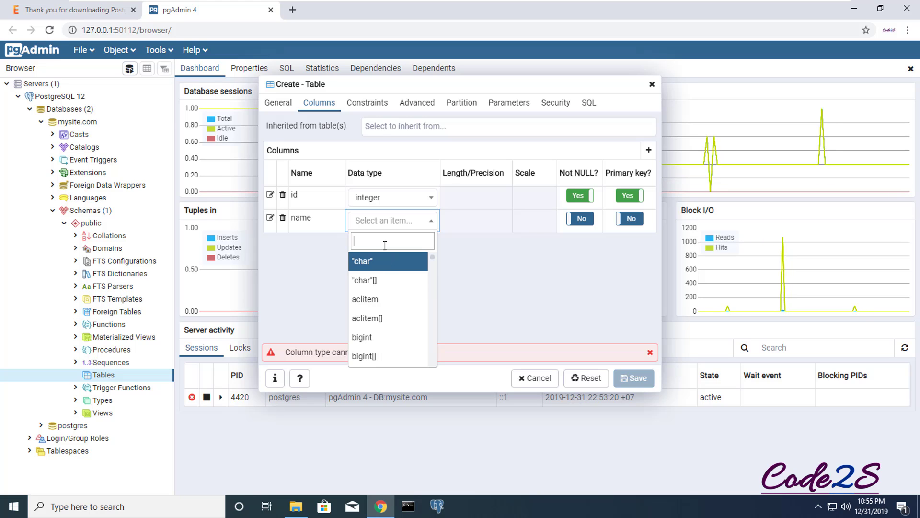
scroll(390, 301, down, 1)
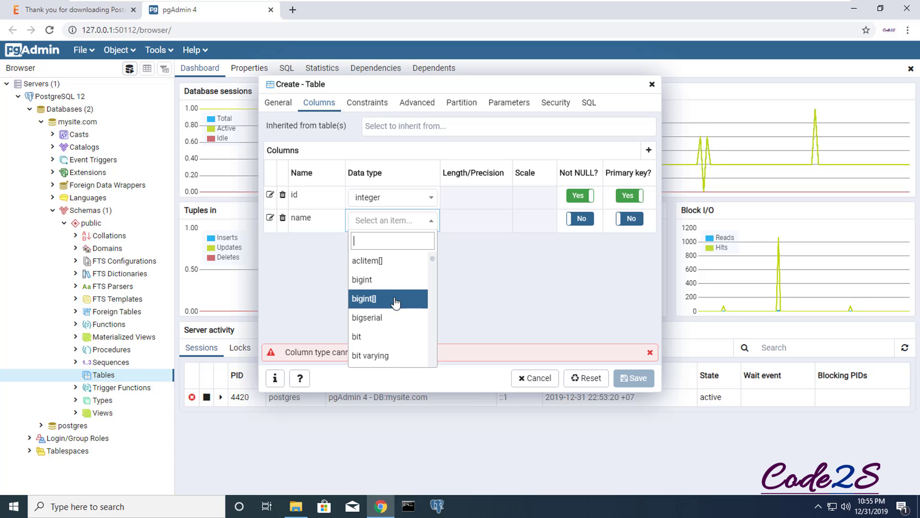
scroll(395, 302, down, 3)
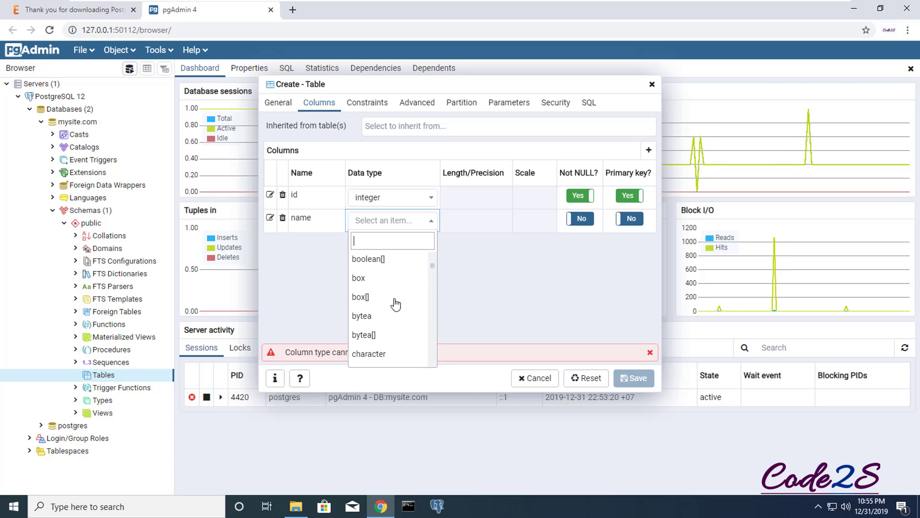
scroll(395, 303, down, 1)
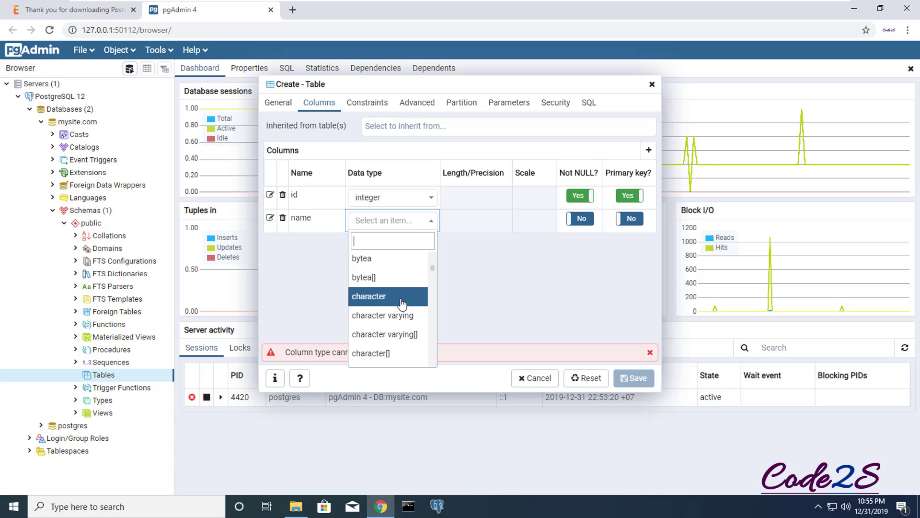
scroll(402, 303, down, 2)
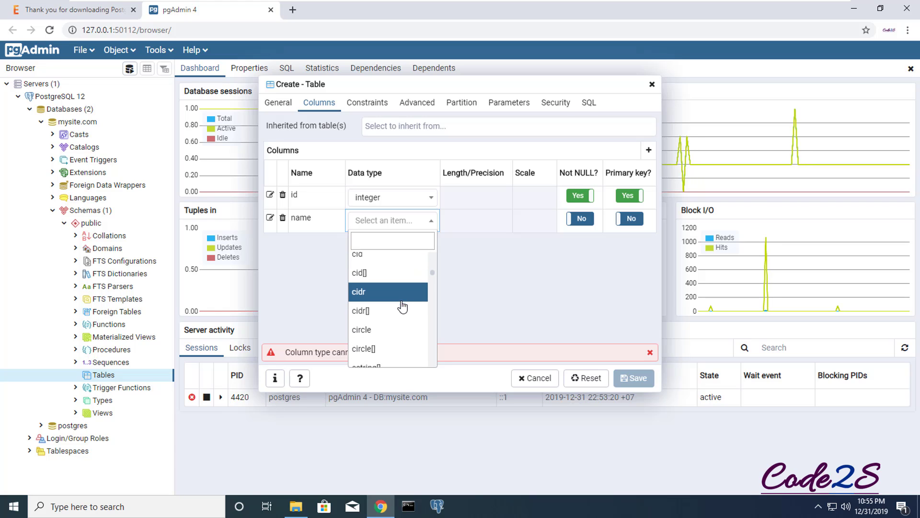
scroll(399, 298, down, 1)
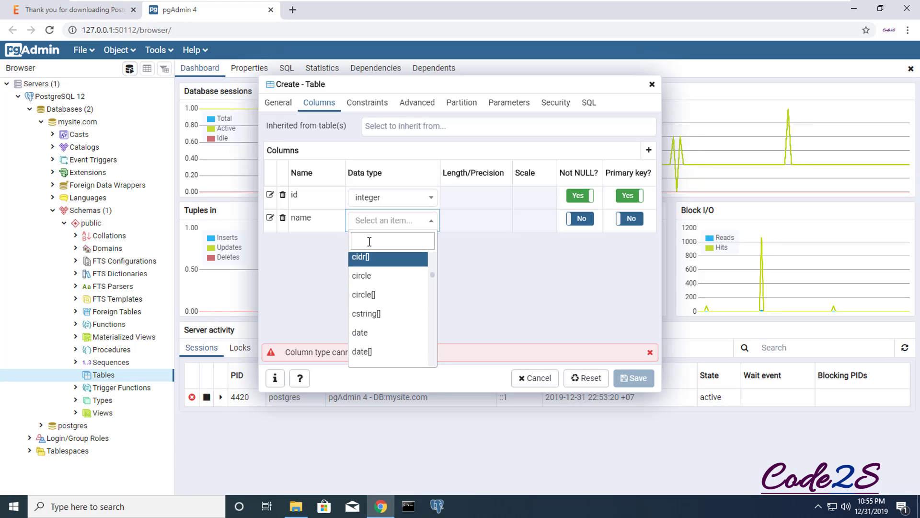
text(te)
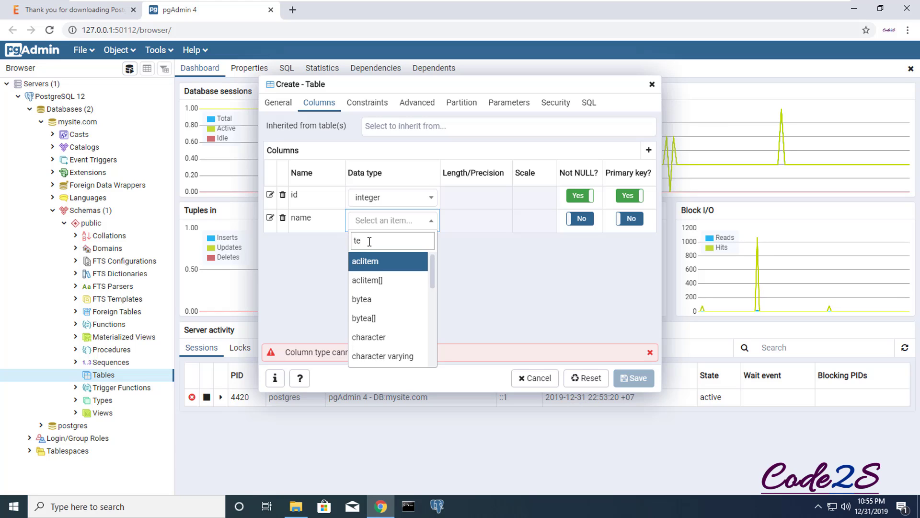
text(x)
click(366, 261)
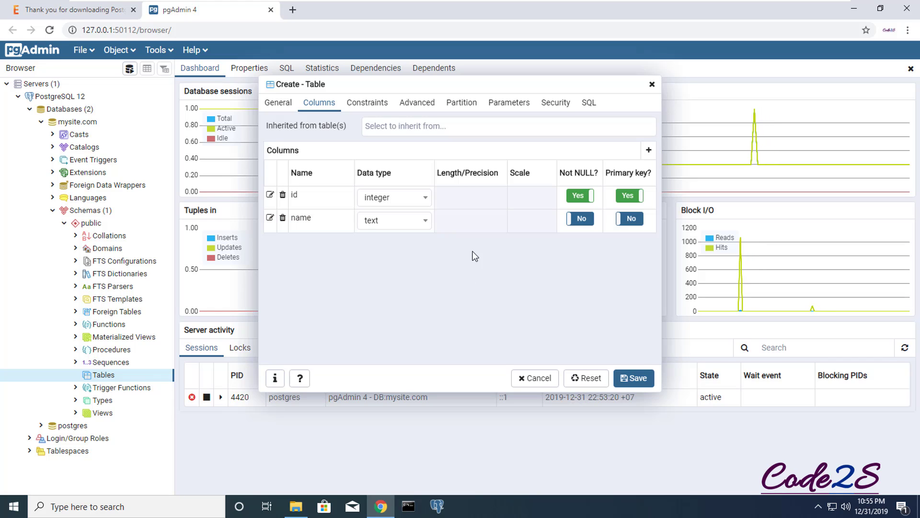
Save the new country table and collapse its details in the browser tree
click(636, 379)
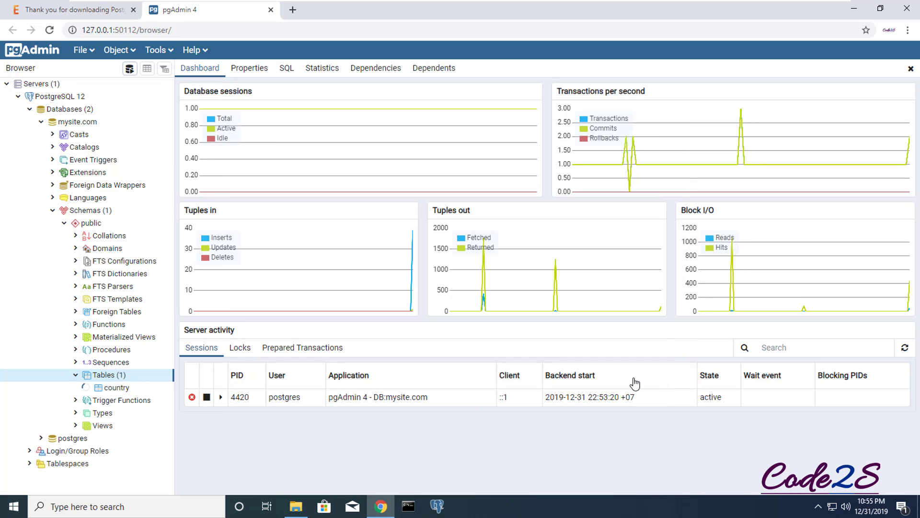
scroll(119, 379, down, 2)
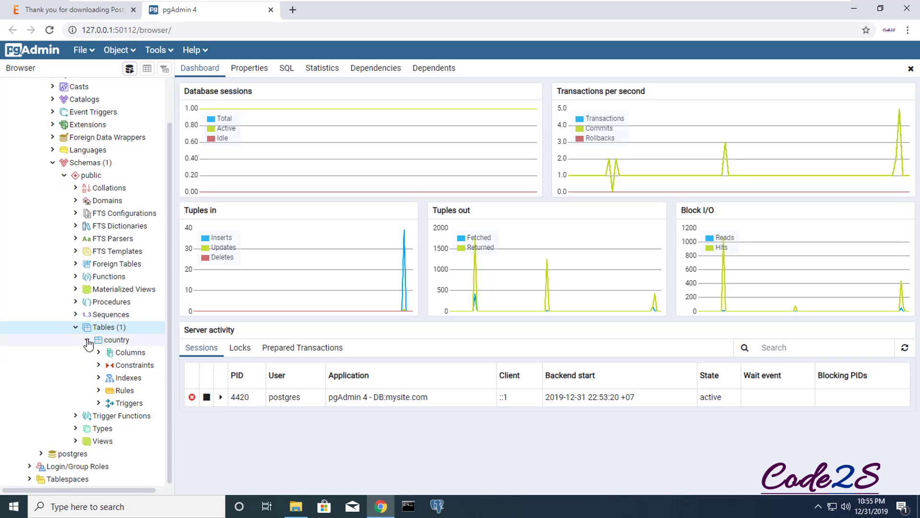
click(88, 341)
Select the country table and bring up its View/Edit Data actions
click(106, 389)
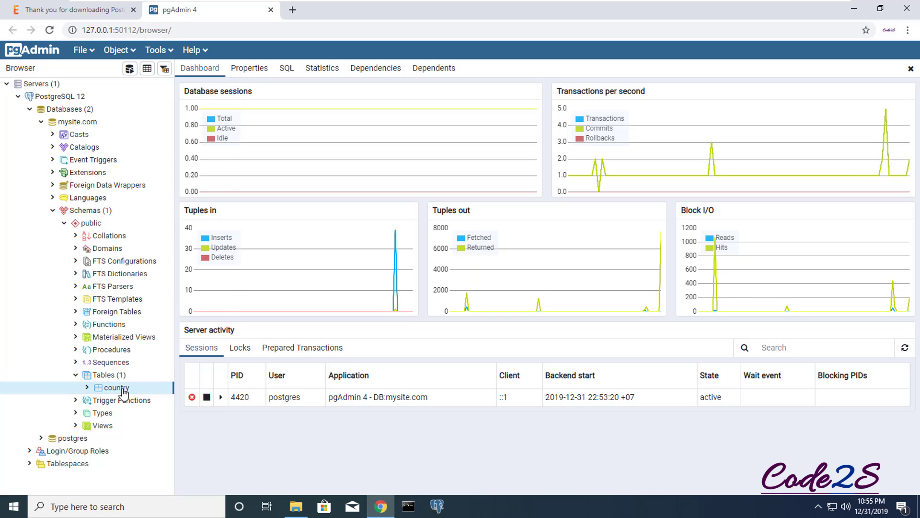
right_click(125, 391)
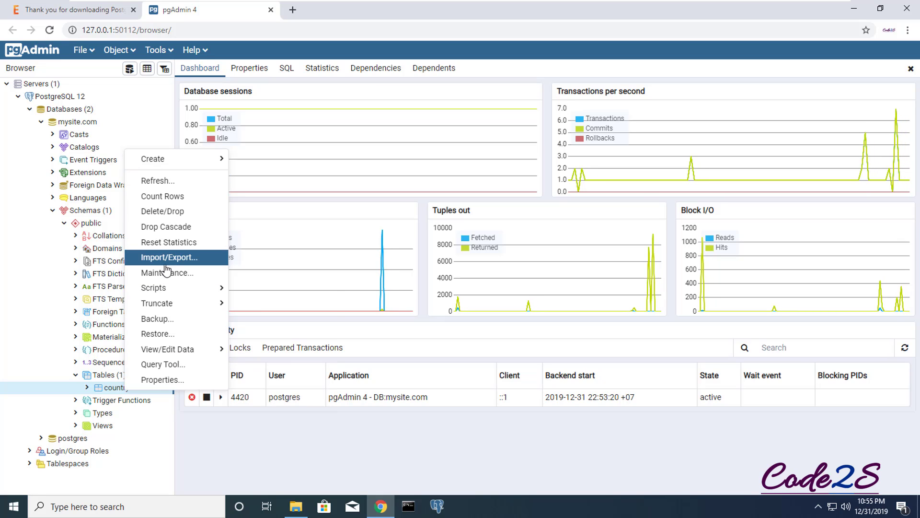
mouse_move(173, 354)
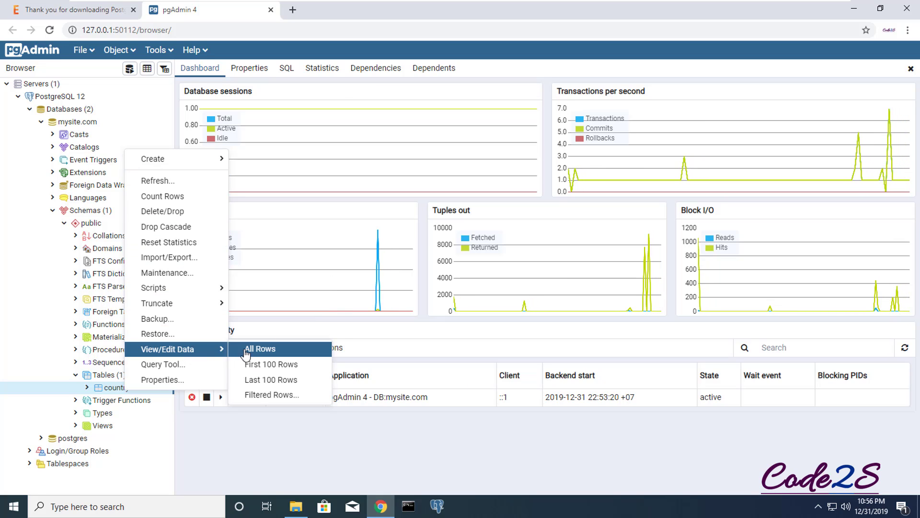
Open all rows of country and enter the first row: id 1, name VietNam
click(261, 349)
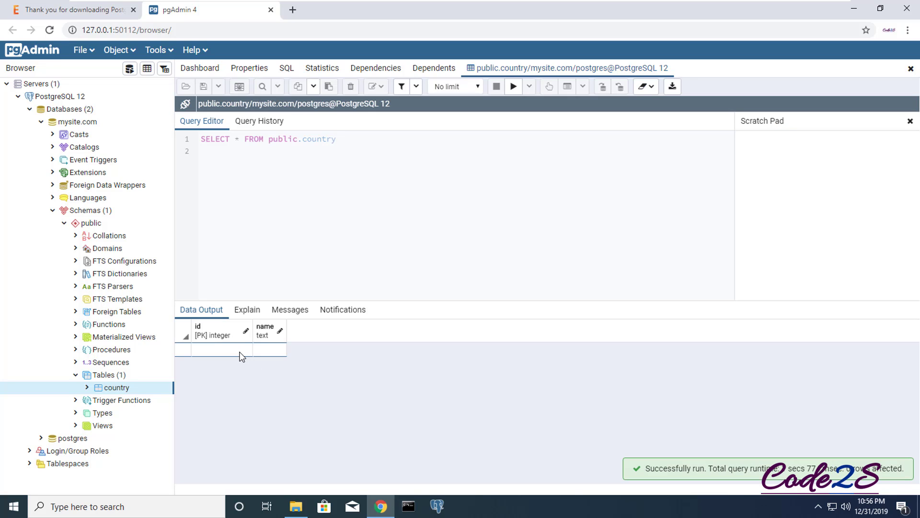
click(239, 354)
text(1)
click(269, 350)
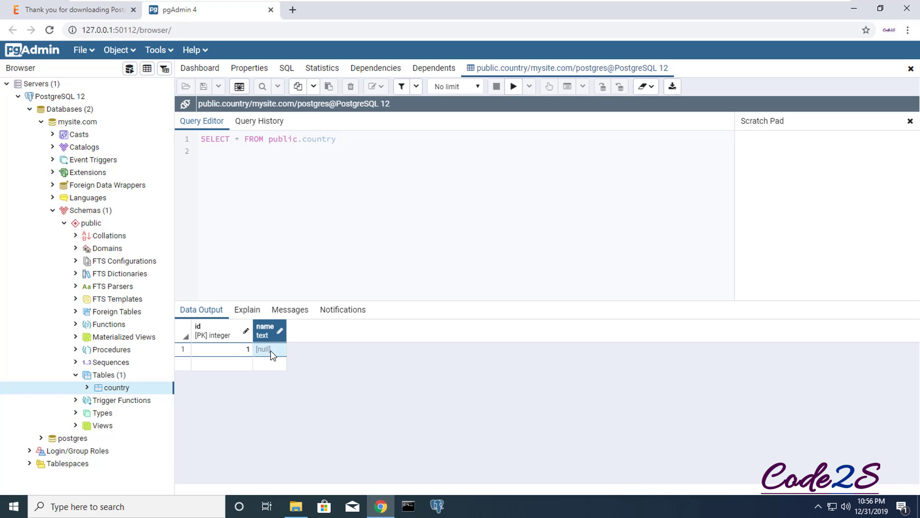
double_click(270, 350)
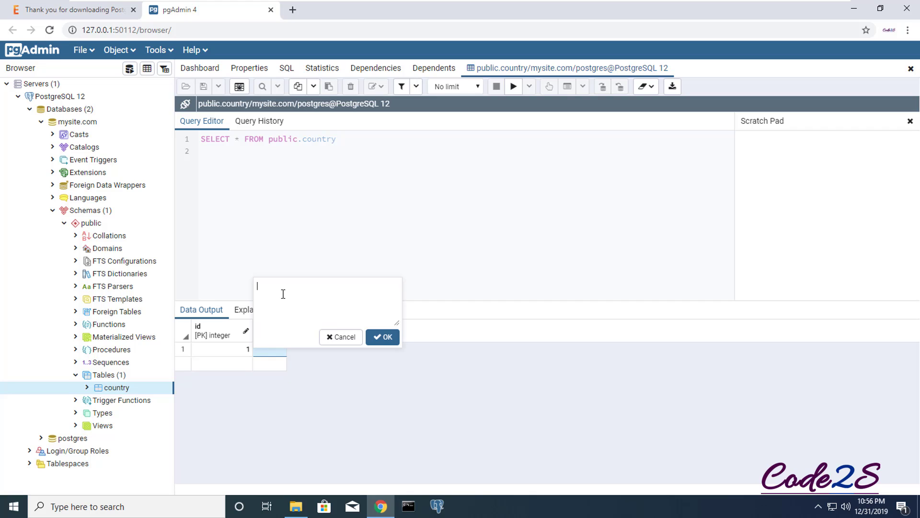
text(VietNam)
click(386, 337)
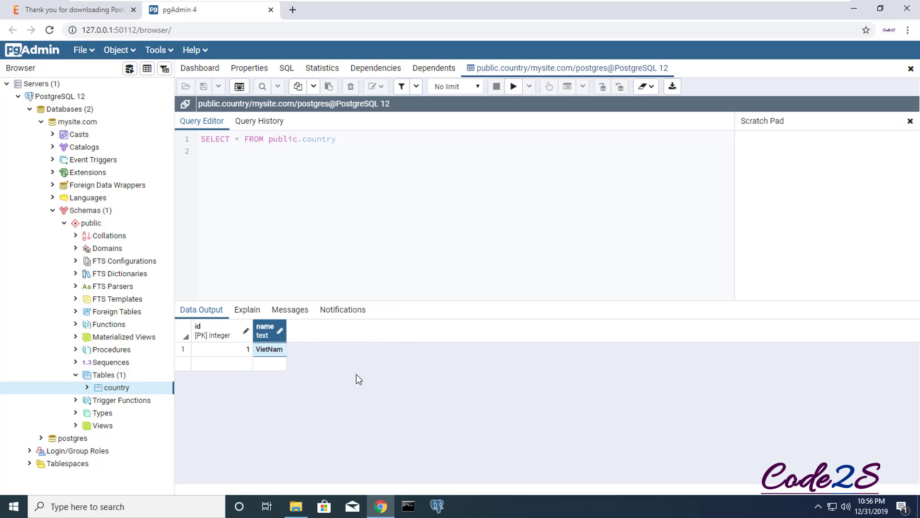
Enter the second row with id 2 and name America
click(207, 365)
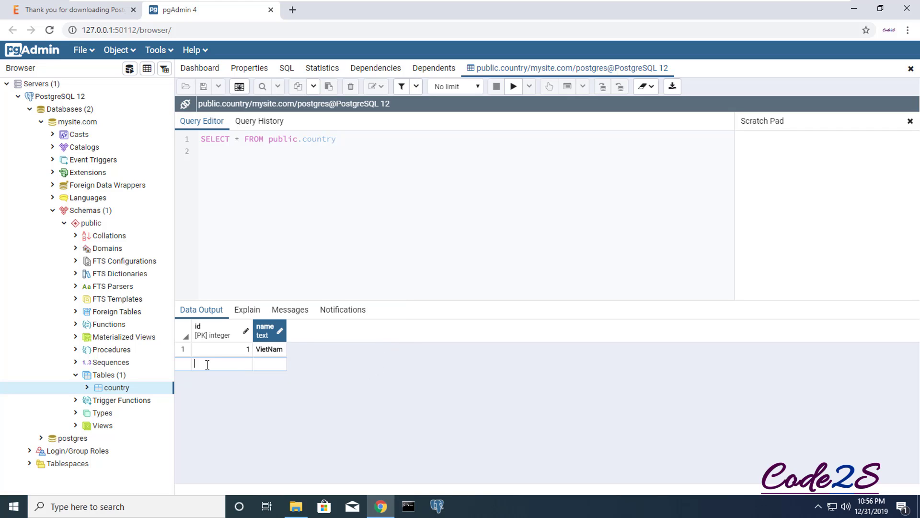
text(2)
click(269, 366)
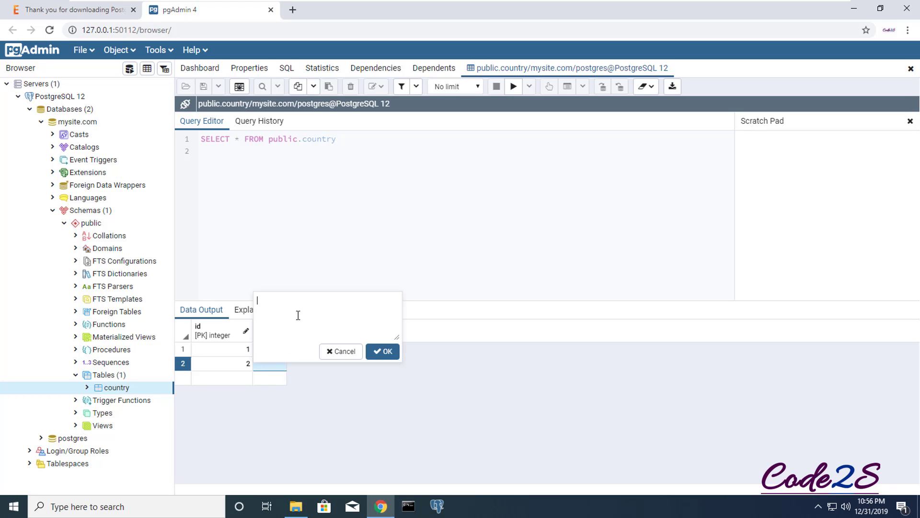
text(America)
click(383, 351)
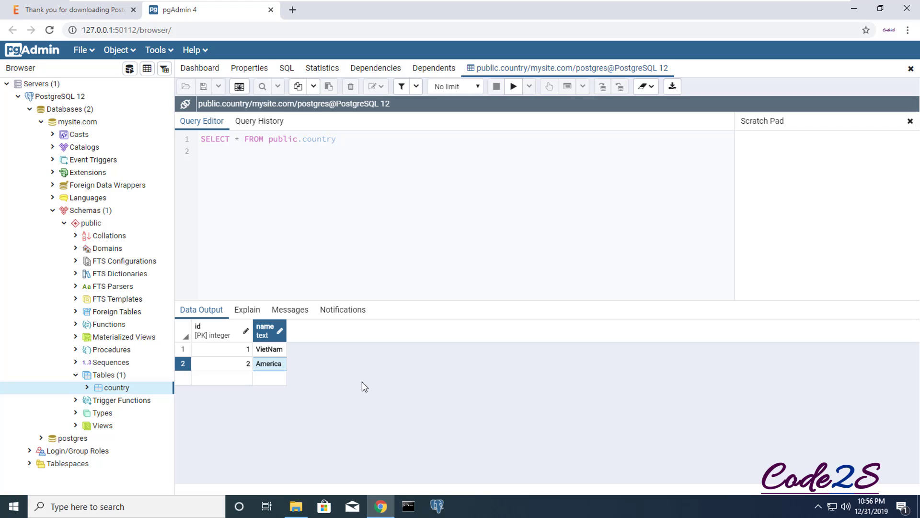